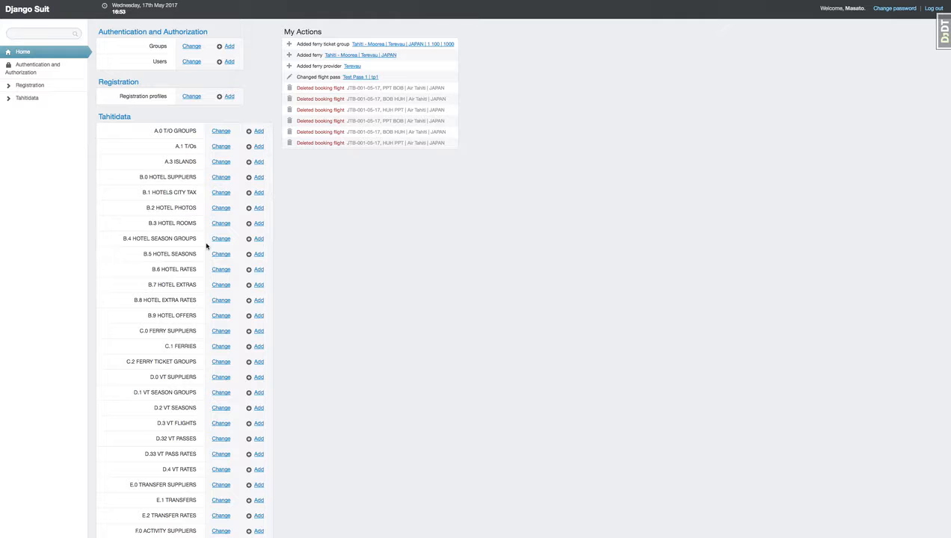
Open the E.1 TRANSFERS list and sort it by provider.
{"action": "scroll", "coordinate": [207, 242], "scroll_direction": "down", "scroll_amount": 4}
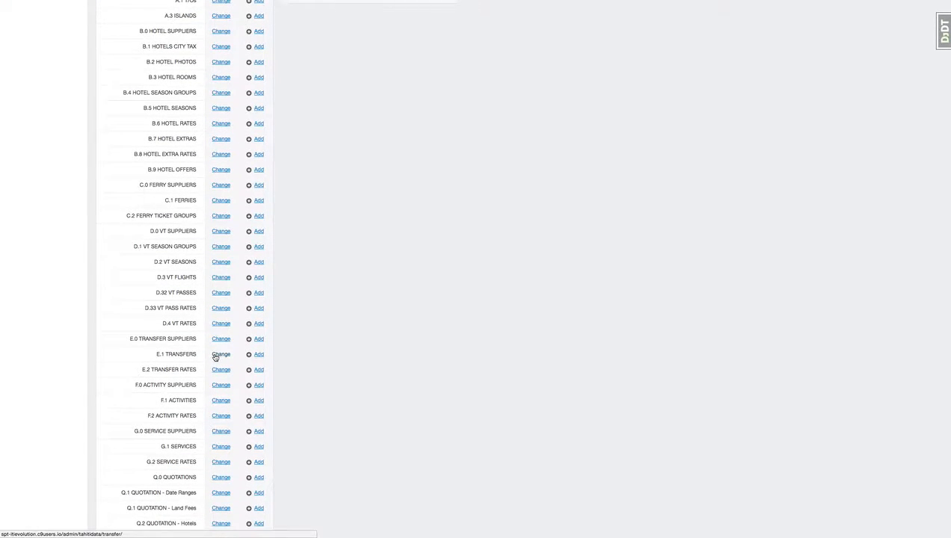
{"action": "left_click", "coordinate": [215, 356]}
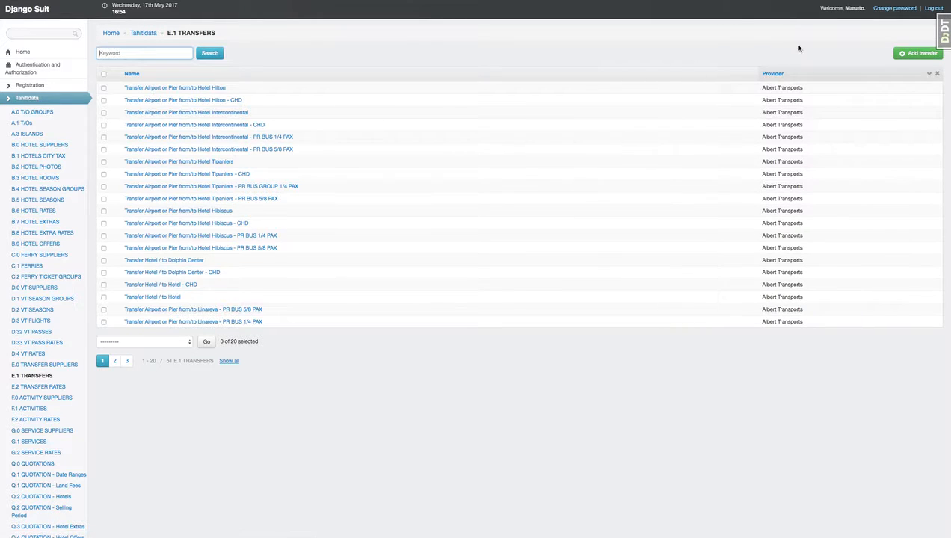
{"action": "left_click", "coordinate": [781, 76]}
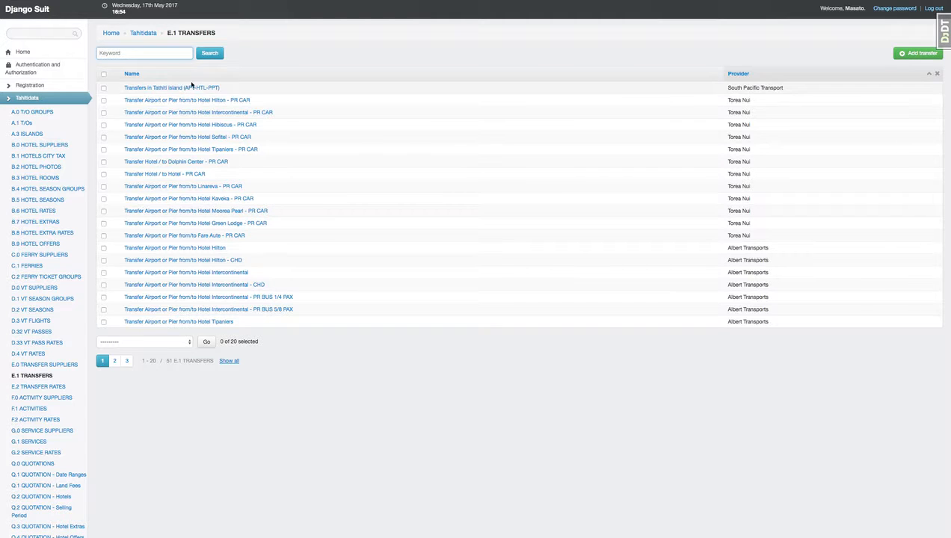
Start adding a new transfer and set its provider to South Pacific Transport.
{"action": "left_click", "coordinate": [907, 55]}
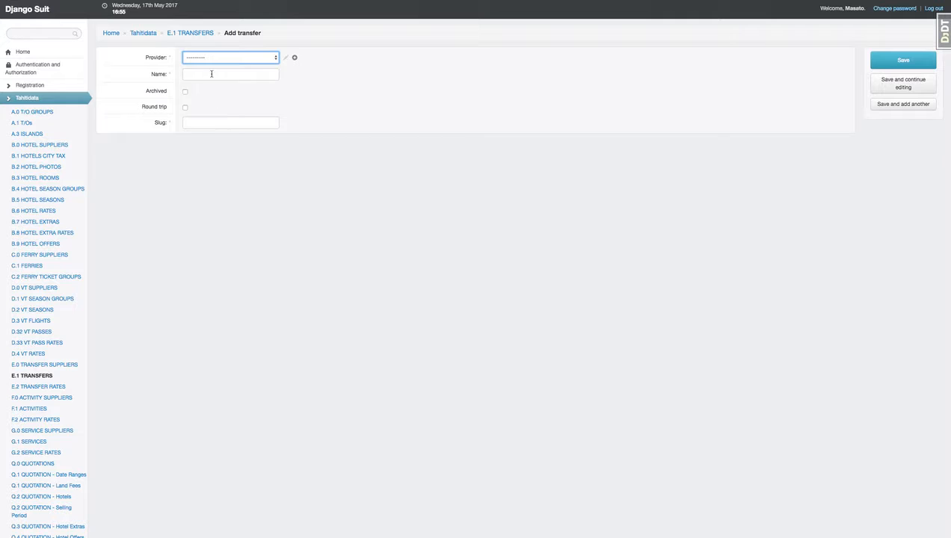
{"action": "left_click", "coordinate": [221, 62]}
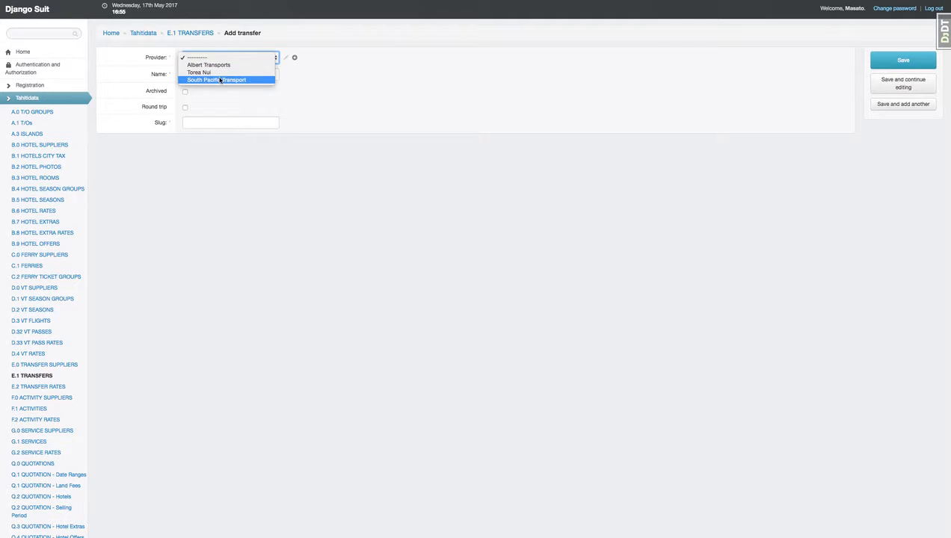
{"action": "left_click", "coordinate": [215, 79]}
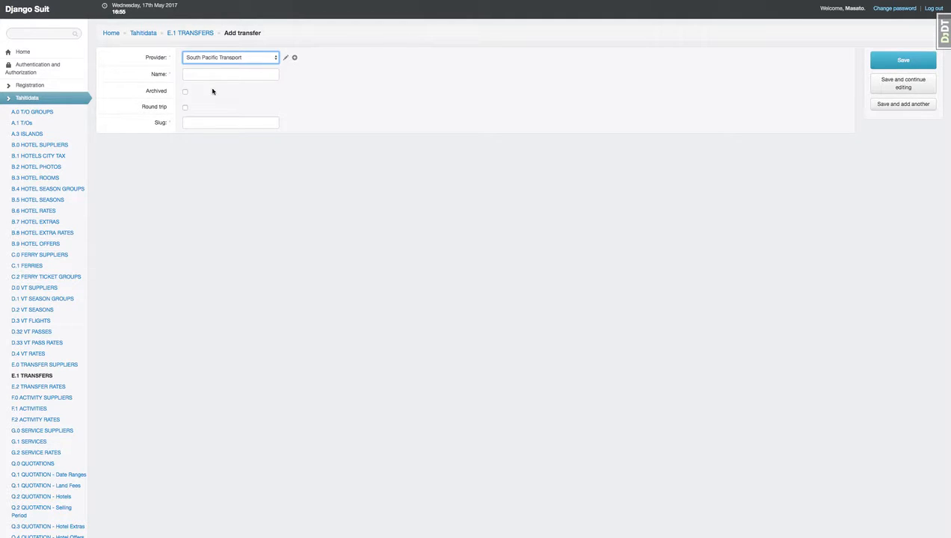
Name the transfer "Standard Transfer Airport - Hotels TAHITI SOUTH" and save it.
{"action": "left_click", "coordinate": [202, 75]}
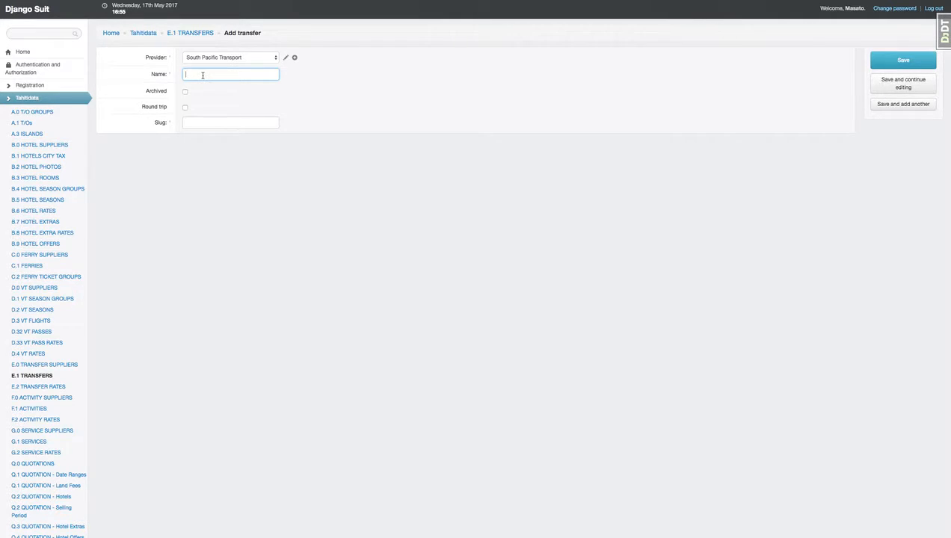
{"action": "type", "text": "Sta"}
{"action": "type", "text": "ndard Transfer Aiport - Hotels"}
{"action": "left_click", "coordinate": [233, 74]}
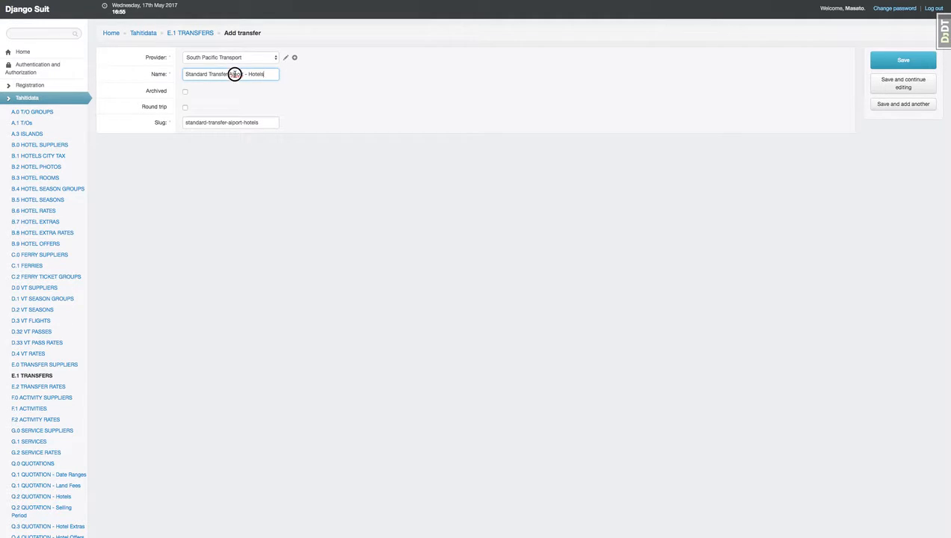
{"action": "type", "text": "r"}
{"action": "type", "text": "AHITI SH"}
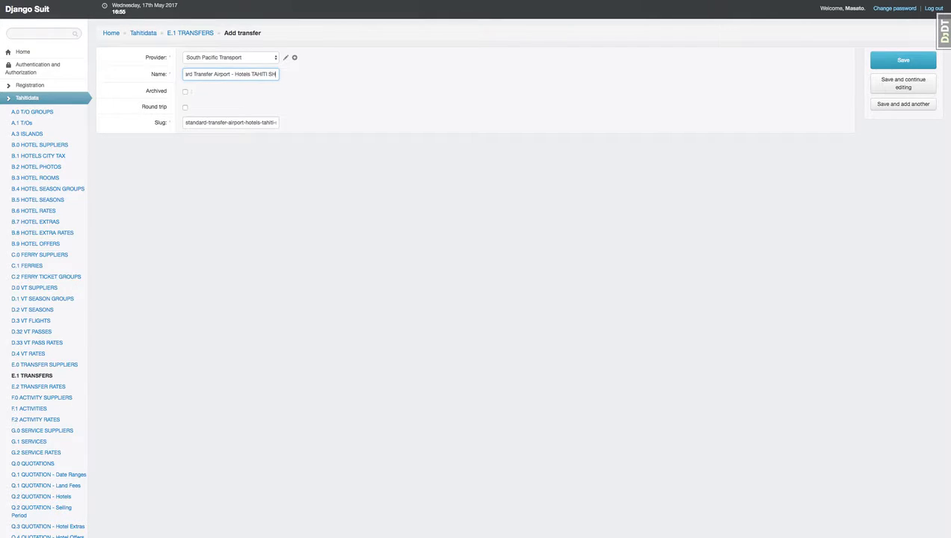
{"action": "key", "text": "BackSpace"}
{"action": "type", "text": "OUTH"}
{"action": "scroll", "coordinate": [229, 77], "scroll_direction": "left", "scroll_amount": 2}
{"action": "double_click", "coordinate": [216, 77]}
{"action": "double_click", "coordinate": [238, 75]}
{"action": "scroll", "coordinate": [242, 75], "scroll_direction": "right", "scroll_amount": 2}
{"action": "double_click", "coordinate": [213, 75]}
{"action": "left_click", "coordinate": [893, 65]}
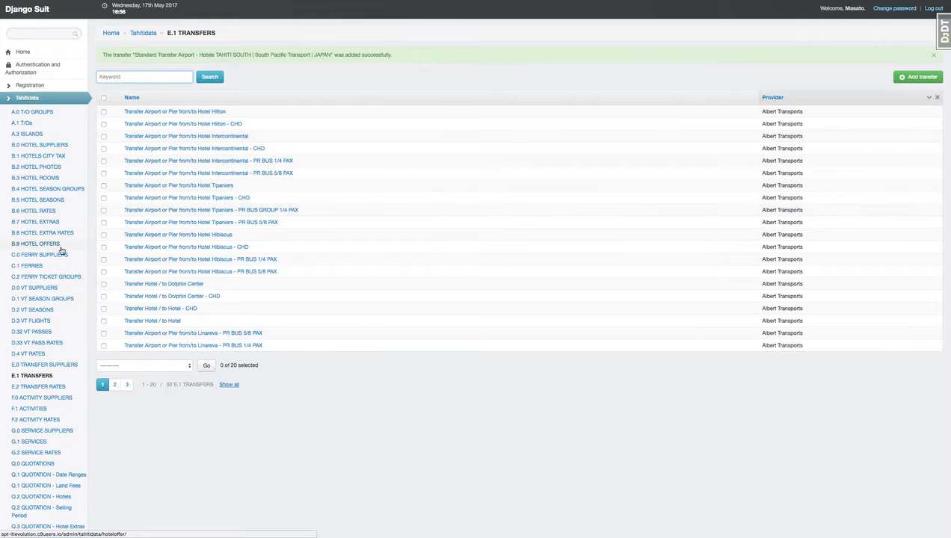
Start adding a new E.2 transfer rate with provider South Pacific Transport.
{"action": "left_click", "coordinate": [41, 387]}
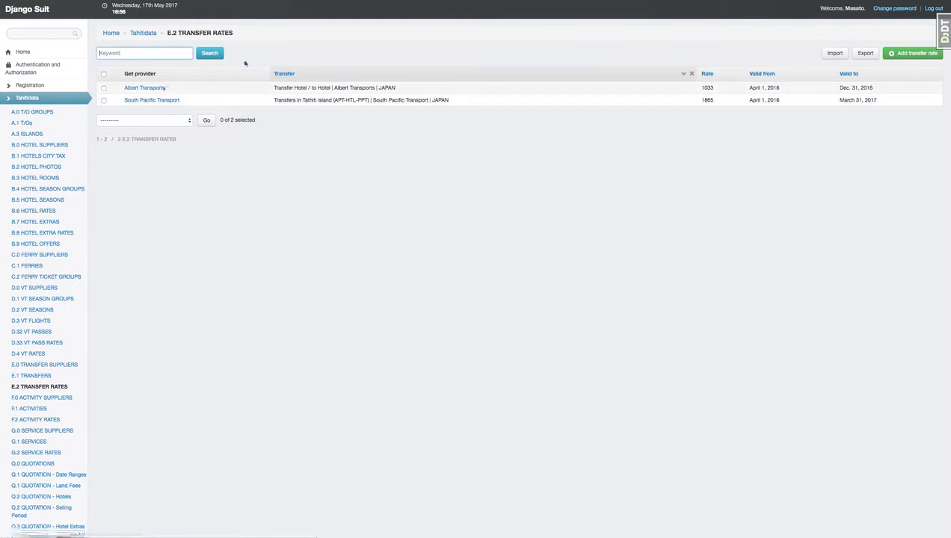
{"action": "left_click", "coordinate": [923, 53]}
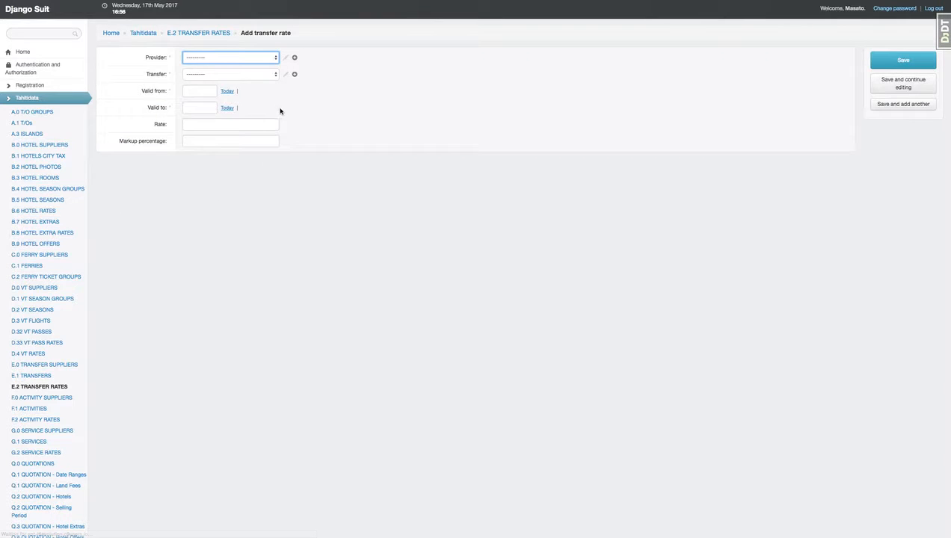
{"action": "left_click", "coordinate": [222, 56]}
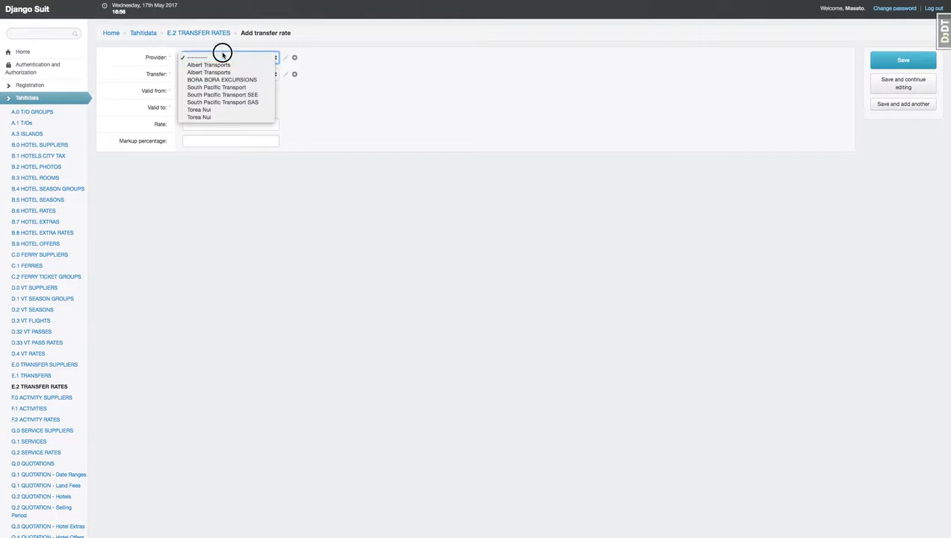
{"action": "left_click", "coordinate": [224, 88]}
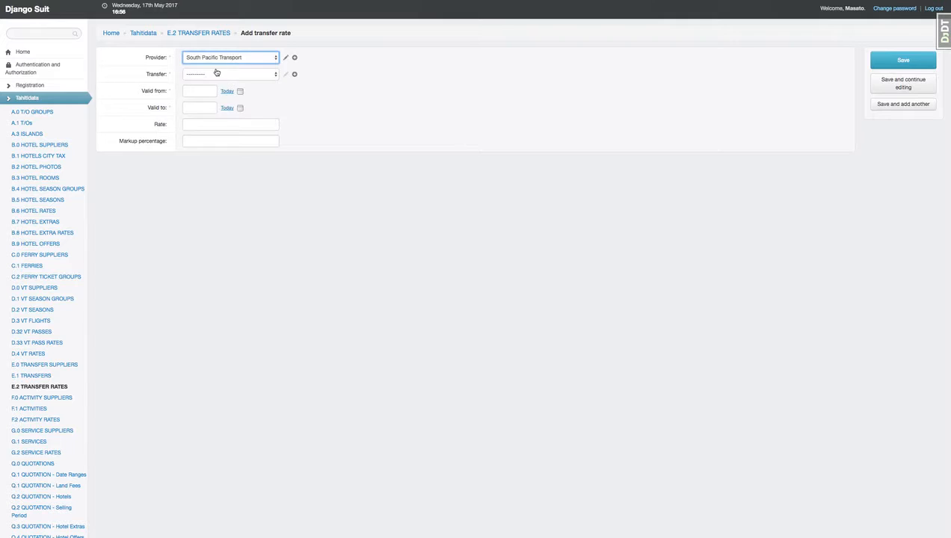
Choose the transfer "Standard Transfer Airport - Hotels TAHITI SOUTH" for the rate.
{"action": "left_click", "coordinate": [215, 75]}
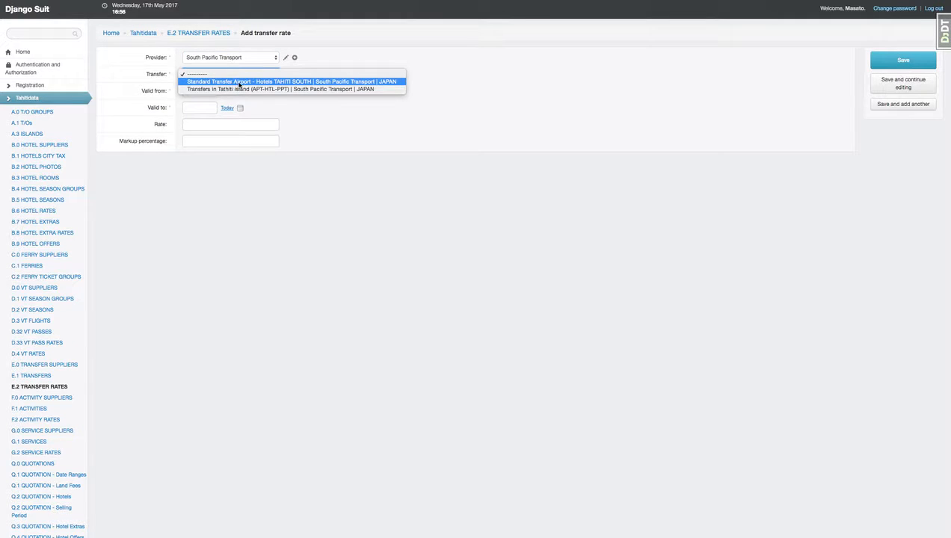
{"action": "left_click", "coordinate": [239, 82]}
{"action": "left_click", "coordinate": [236, 73]}
{"action": "left_click", "coordinate": [236, 75]}
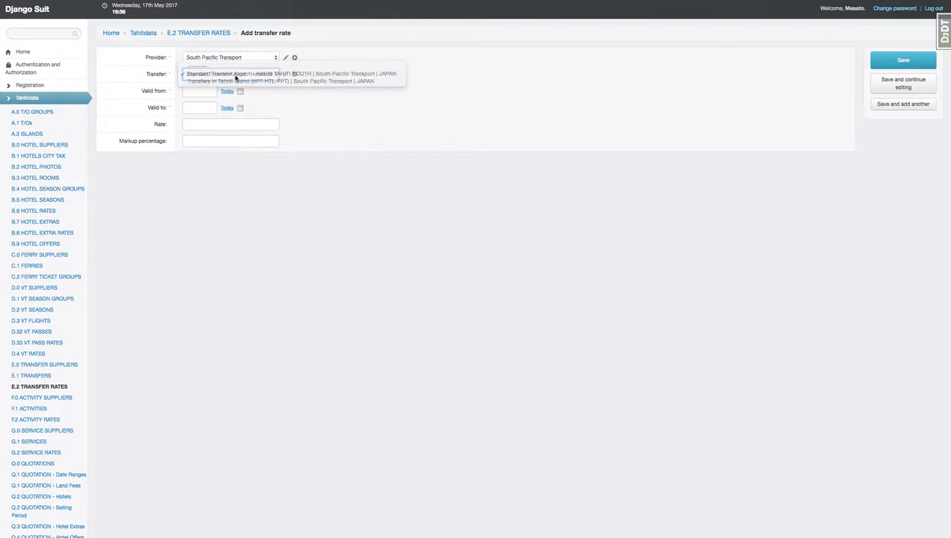
Set the rate's validity from 2017-05-01 to 2017-08-31.
{"action": "left_click", "coordinate": [241, 91]}
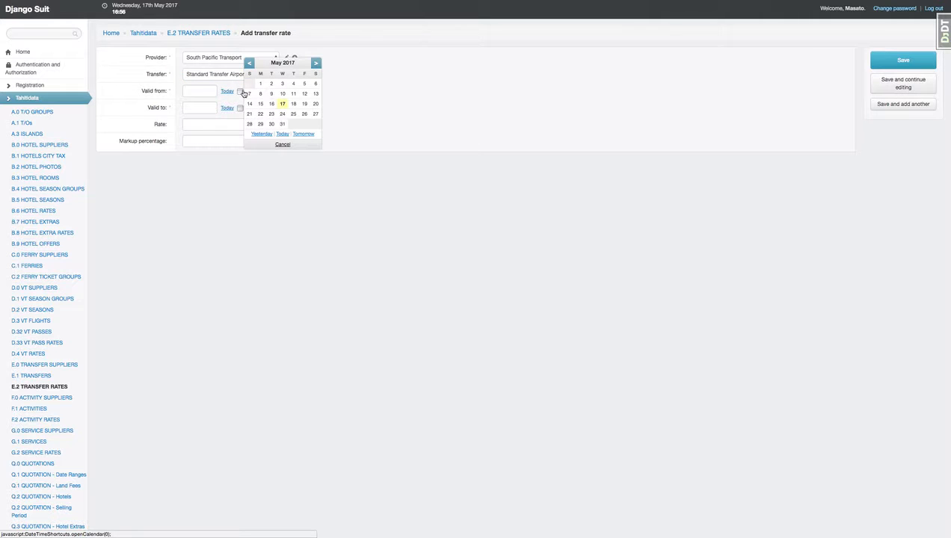
{"action": "left_click", "coordinate": [260, 83]}
{"action": "left_click", "coordinate": [240, 108]}
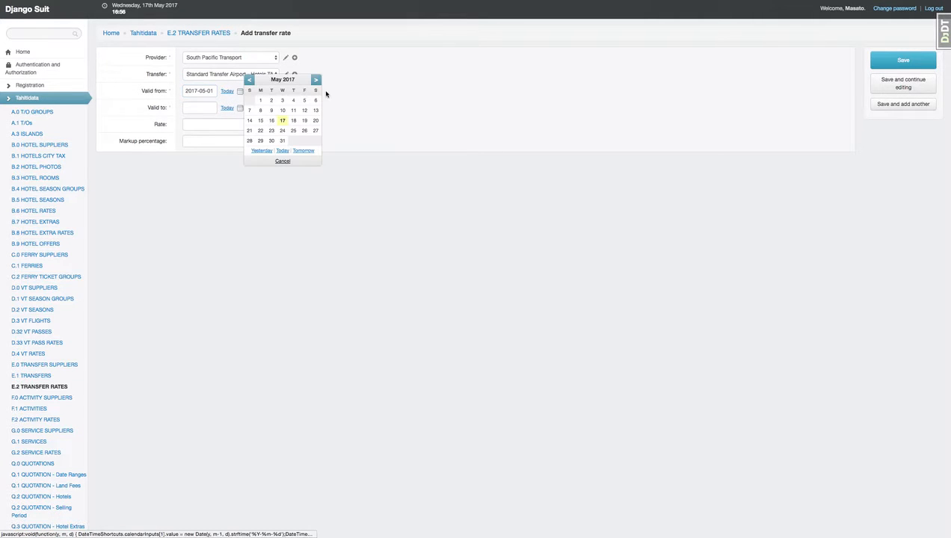
{"action": "left_click", "coordinate": [316, 80]}
{"action": "left_click", "coordinate": [316, 80]}
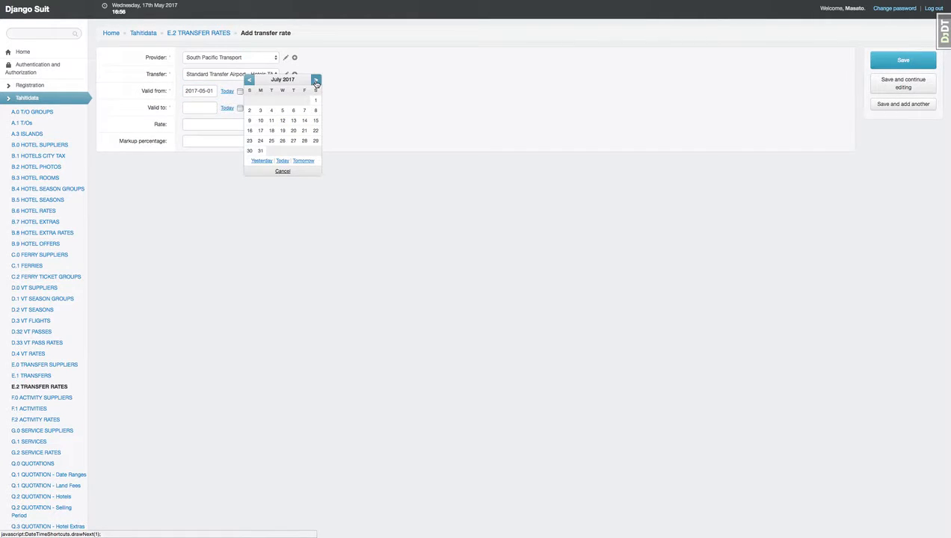
{"action": "left_click", "coordinate": [315, 80]}
{"action": "left_click", "coordinate": [293, 141]}
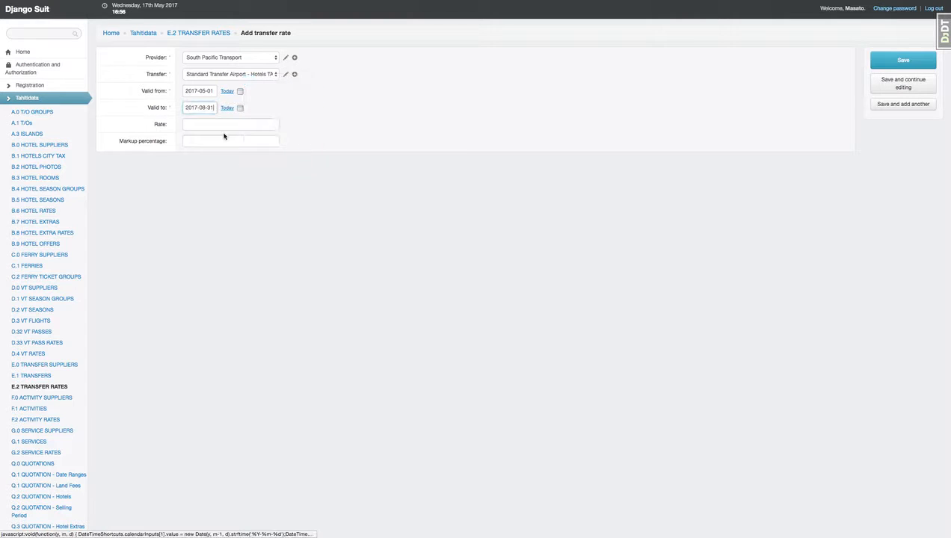
Enter a rate of 5000 and a markup percentage of 10, then save the transfer rate.
{"action": "left_click", "coordinate": [212, 127]}
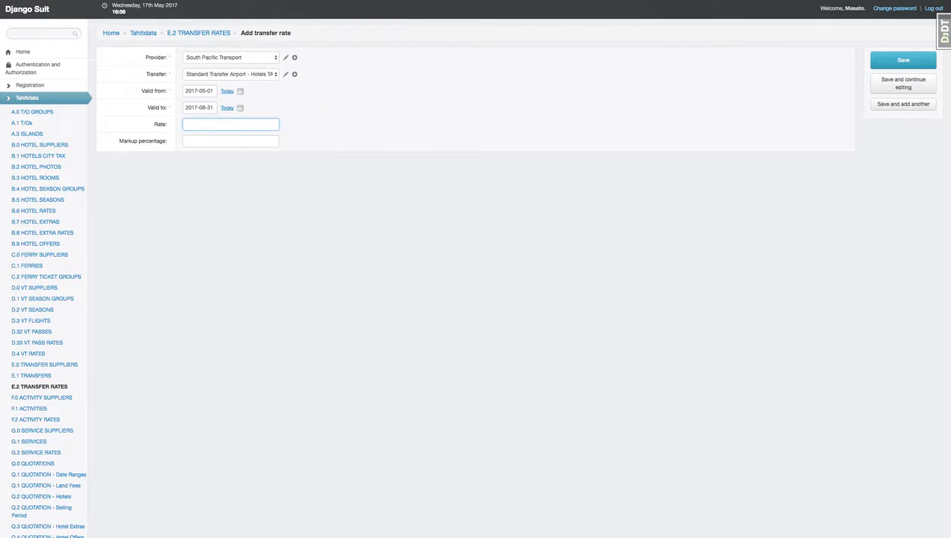
{"action": "left_click", "coordinate": [218, 142]}
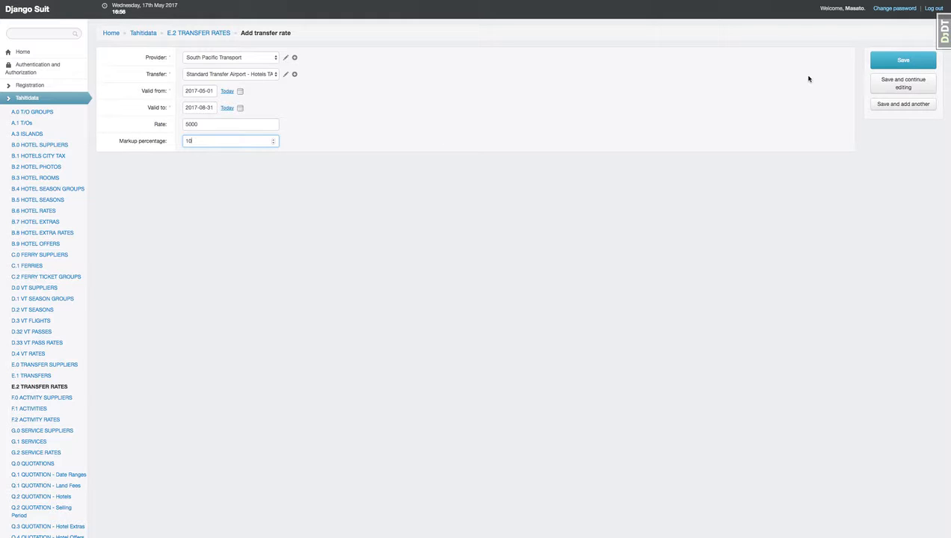
{"action": "left_click", "coordinate": [903, 60]}
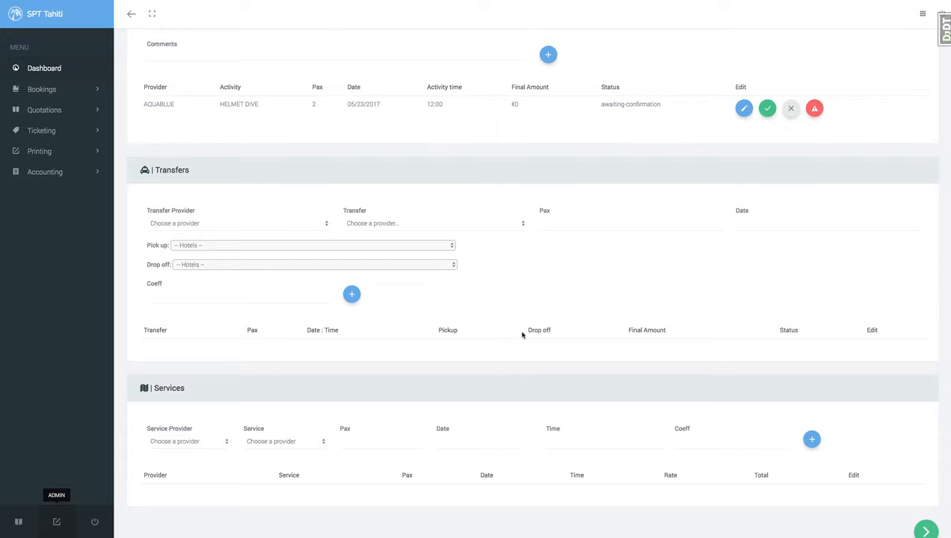
Scroll through the booking's flights, ferry tickets and activities sections.
{"action": "scroll", "coordinate": [476, 347], "scroll_direction": "up", "scroll_amount": 1}
{"action": "scroll", "coordinate": [476, 347], "scroll_direction": "up", "scroll_amount": 5}
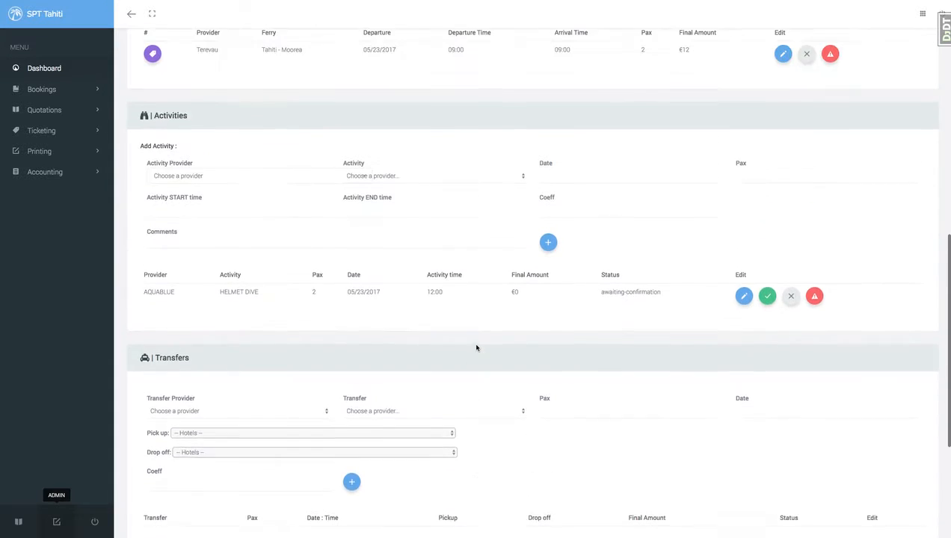
{"action": "scroll", "coordinate": [480, 353], "scroll_direction": "up", "scroll_amount": 5}
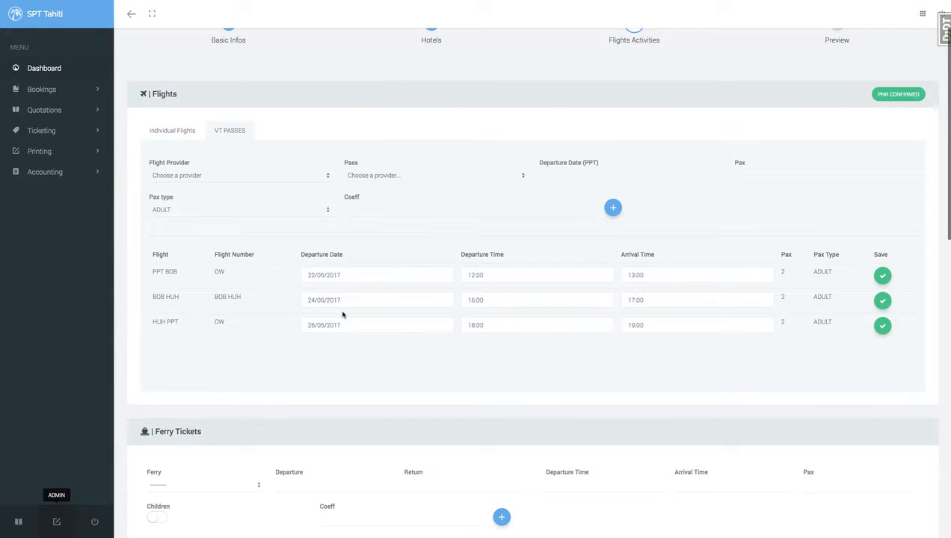
{"action": "scroll", "coordinate": [410, 310], "scroll_direction": "down", "scroll_amount": 1}
{"action": "scroll", "coordinate": [571, 327], "scroll_direction": "down", "scroll_amount": 1}
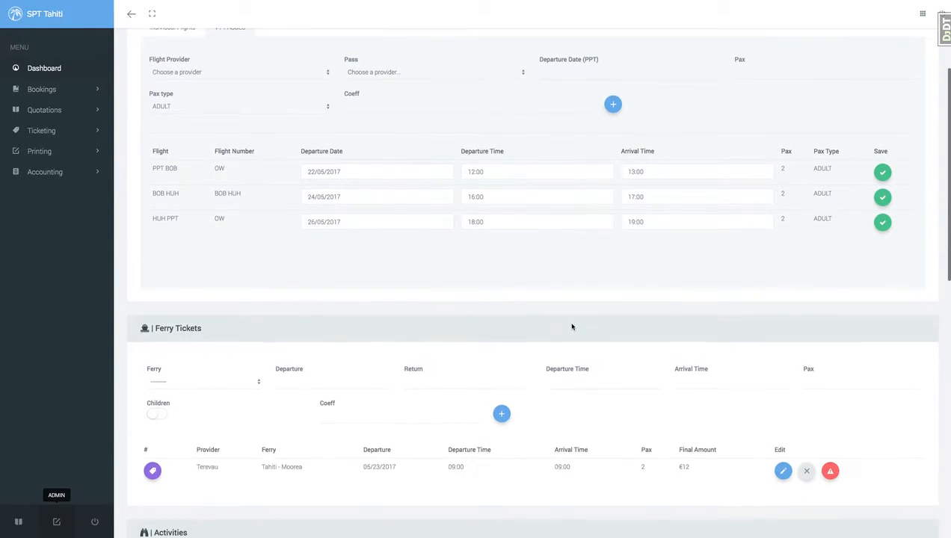
{"action": "scroll", "coordinate": [573, 327], "scroll_direction": "down", "scroll_amount": 1}
{"action": "scroll", "coordinate": [584, 334], "scroll_direction": "down", "scroll_amount": 2}
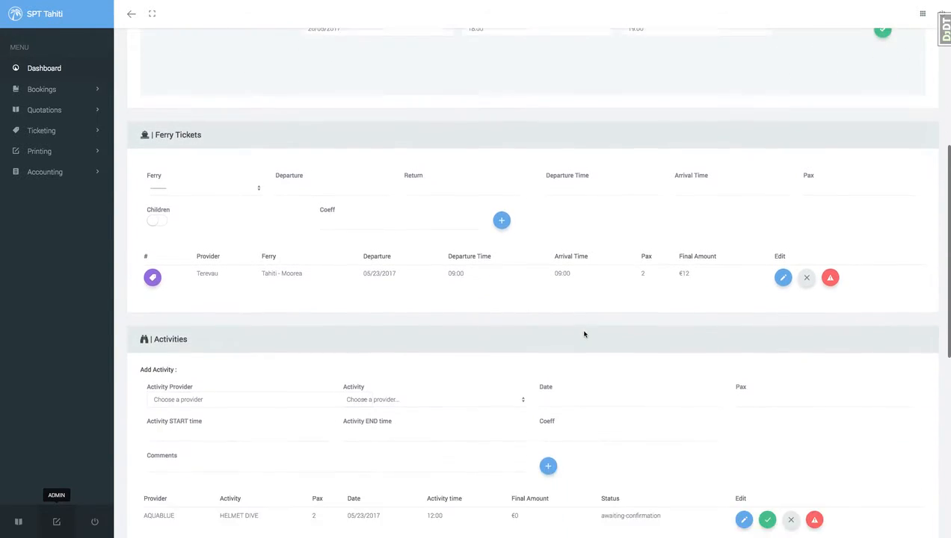
Open the ferry departure/arrival and activity start/end time pickers without setting times.
{"action": "left_click", "coordinate": [562, 185]}
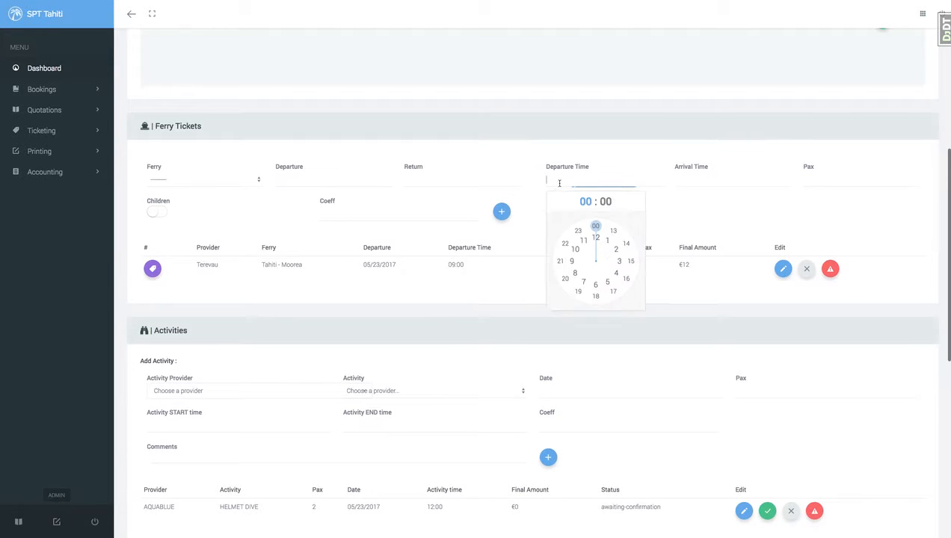
{"action": "left_click", "coordinate": [714, 186]}
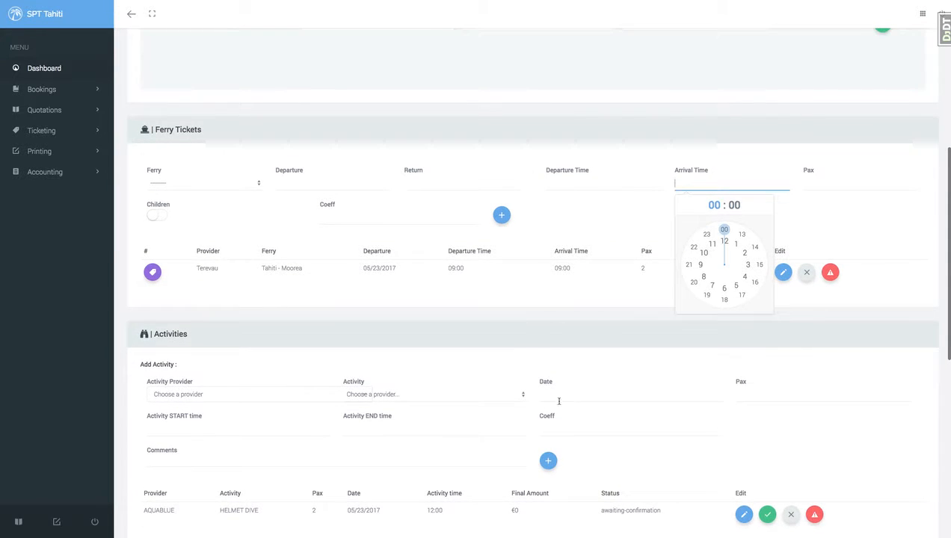
{"action": "scroll", "coordinate": [553, 411], "scroll_direction": "down", "scroll_amount": 1}
{"action": "left_click", "coordinate": [221, 398]}
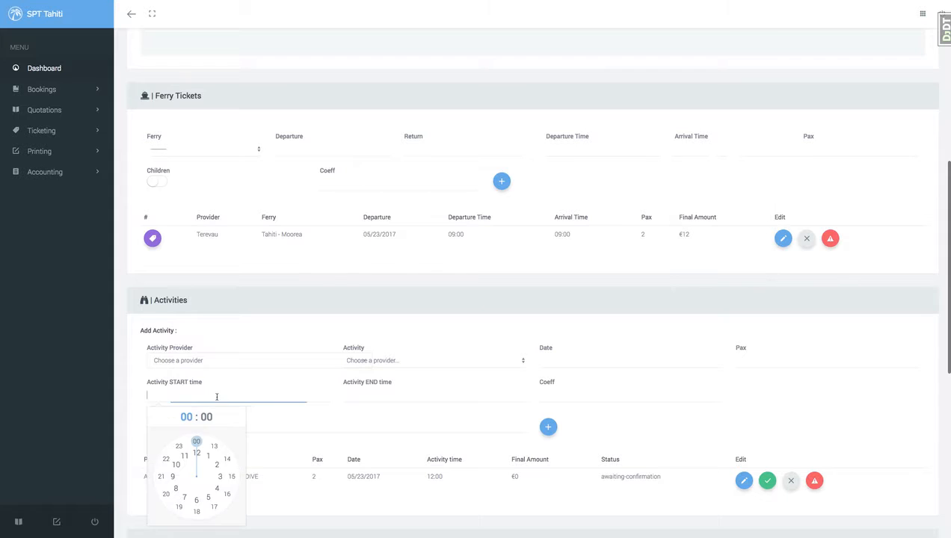
{"action": "left_click", "coordinate": [389, 397]}
{"action": "scroll", "coordinate": [388, 437], "scroll_direction": "down", "scroll_amount": 1}
{"action": "scroll", "coordinate": [278, 441], "scroll_direction": "down", "scroll_amount": 10}
{"action": "left_click", "coordinate": [277, 440]}
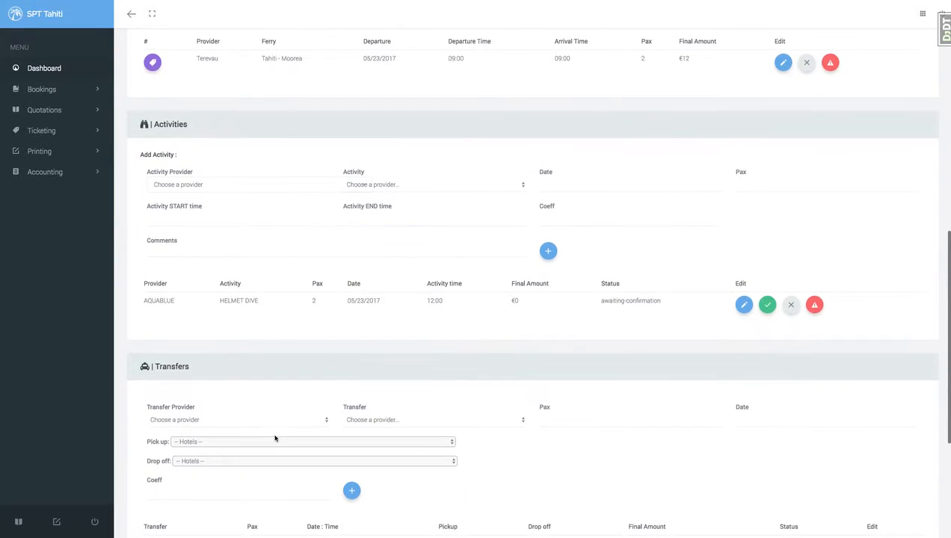
In the booking's transfers section, choose South Pacific Transport as provider and the Standard Transfer Airport - Hotels TAHITI SOUTH transfer.
{"action": "scroll", "coordinate": [281, 441], "scroll_direction": "up", "scroll_amount": 2}
{"action": "left_click", "coordinate": [222, 261]}
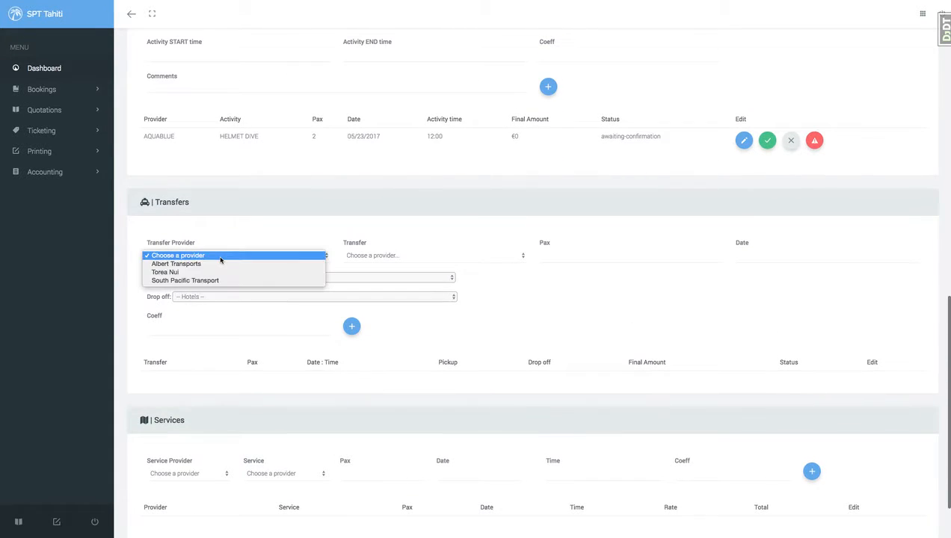
{"action": "left_click", "coordinate": [202, 280]}
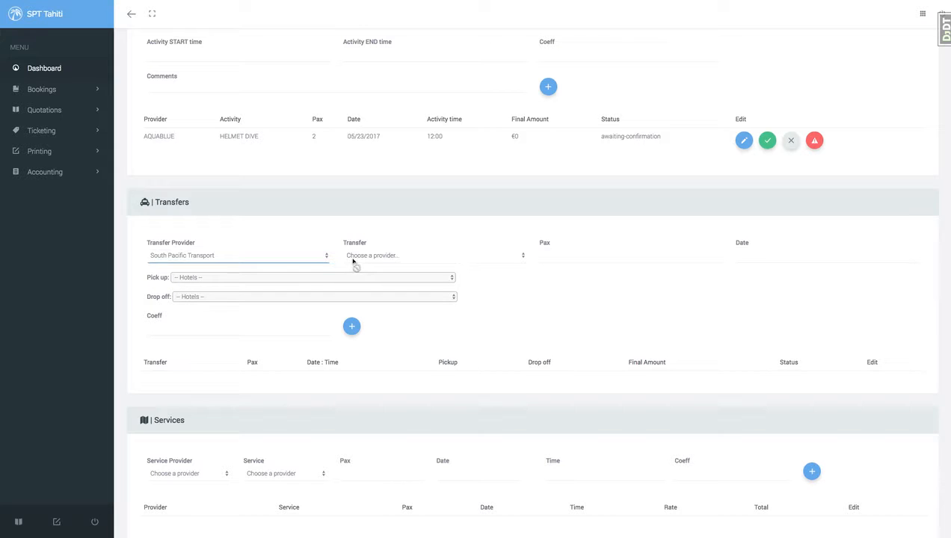
{"action": "left_click", "coordinate": [368, 258]}
{"action": "left_click", "coordinate": [369, 257]}
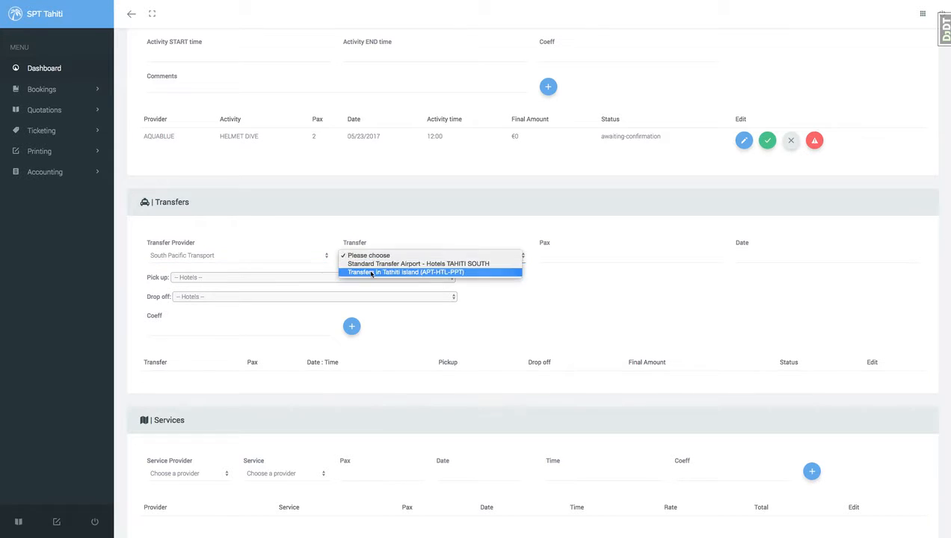
{"action": "left_click", "coordinate": [366, 264]}
Set the transfer's pax to 2 and its date to 05/22/2017.
{"action": "left_click", "coordinate": [589, 255]}
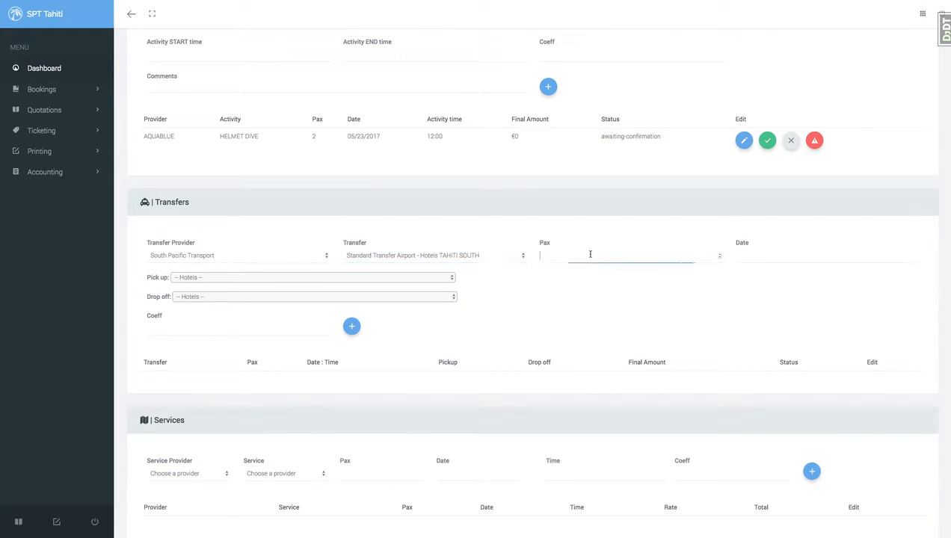
{"action": "type", "text": "8"}
{"action": "double_click", "coordinate": [574, 258]}
{"action": "double_click", "coordinate": [573, 258]}
{"action": "type", "text": "2"}
{"action": "left_click", "coordinate": [765, 261]}
{"action": "left_click", "coordinate": [757, 210]}
Set the pick-up to HUH PPT | OW and the drop-off to the Intercontinental Bora Bora Resort & Thalasso Spa hotel stay.
{"action": "left_click", "coordinate": [245, 279]}
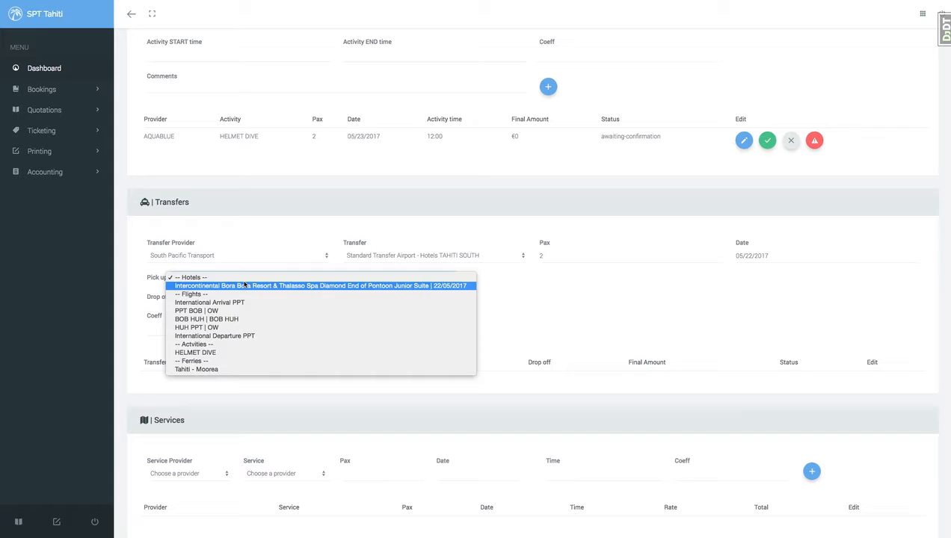
{"action": "left_click", "coordinate": [209, 302]}
{"action": "left_click", "coordinate": [218, 297]}
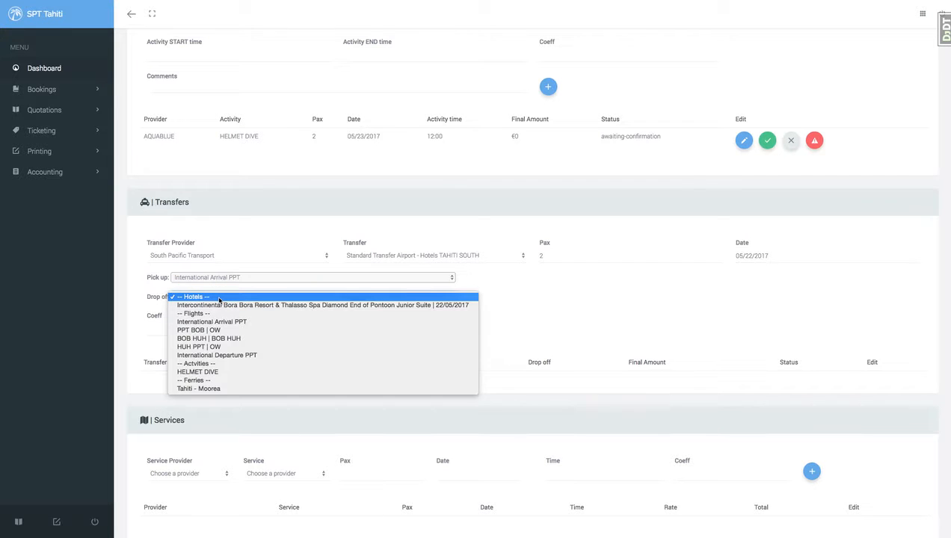
{"action": "left_click", "coordinate": [222, 277]}
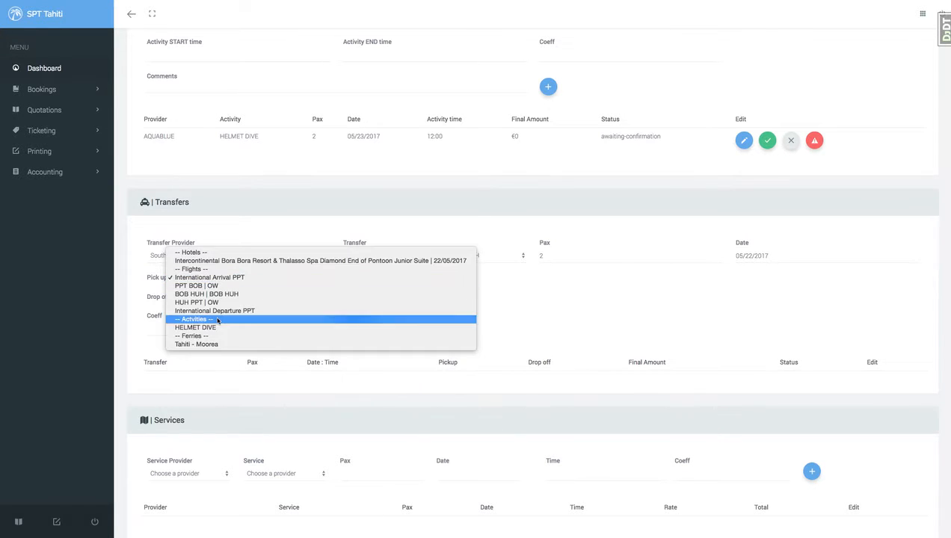
{"action": "left_click", "coordinate": [214, 304]}
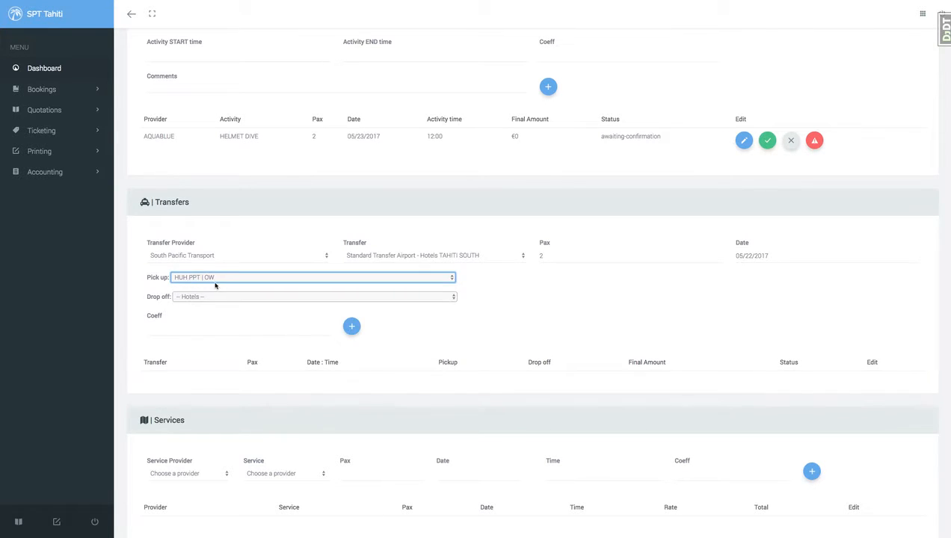
{"action": "left_click", "coordinate": [192, 297]}
{"action": "left_click", "coordinate": [203, 304]}
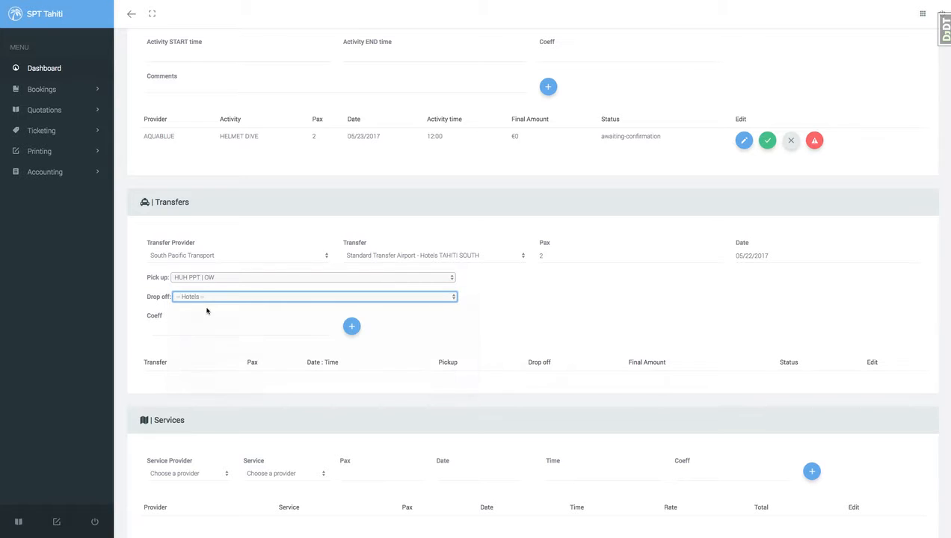
Change the transfer date to 05/24/2017, set the coeff to 7, and add the transfer to the booking.
{"action": "left_click", "coordinate": [761, 256]}
{"action": "left_click", "coordinate": [784, 210]}
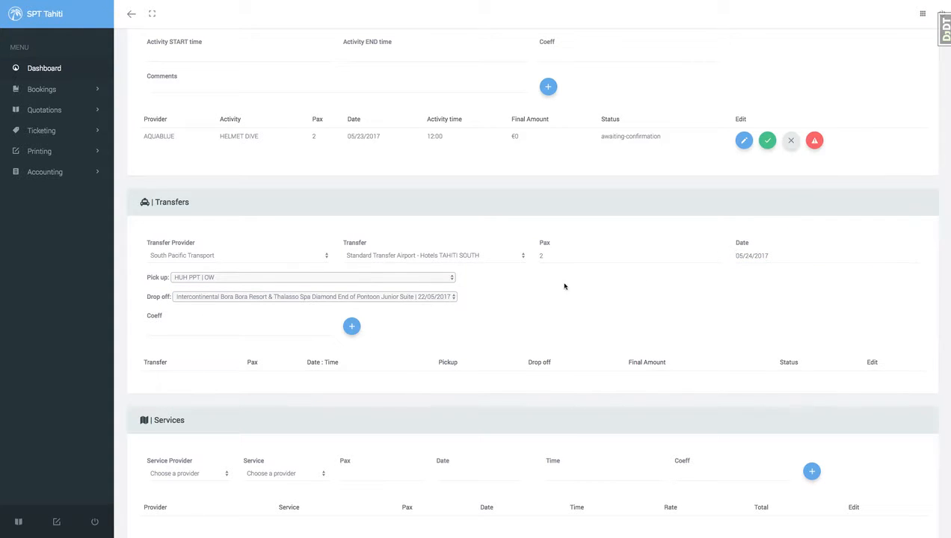
{"action": "left_click", "coordinate": [193, 323]}
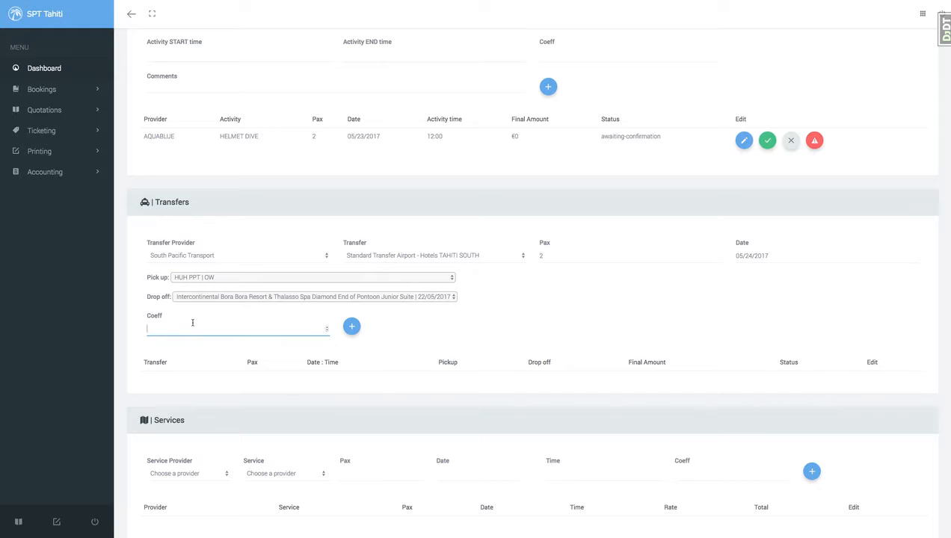
{"action": "left_click", "coordinate": [350, 331]}
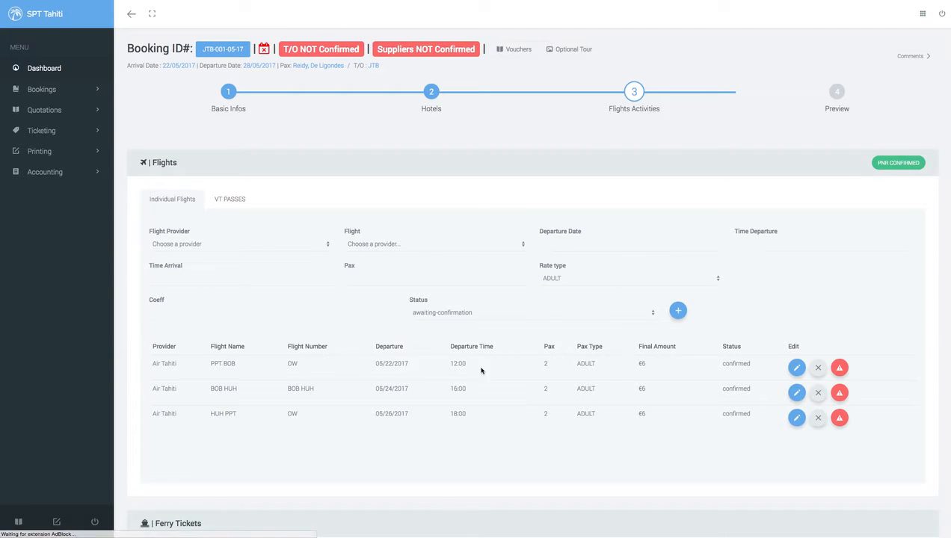
Examine the VT PASSES flights and the HUH PPT flight's arrival time.
{"action": "left_click", "coordinate": [230, 199]}
{"action": "left_click_drag", "start_coordinate": [153, 390], "coordinate": [193, 390]}
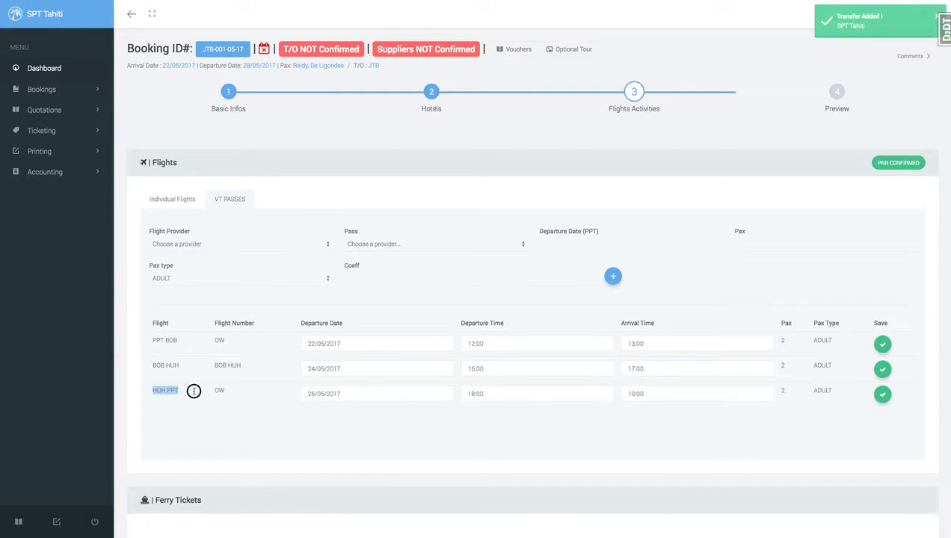
{"action": "left_click", "coordinate": [192, 389]}
{"action": "left_click", "coordinate": [628, 395]}
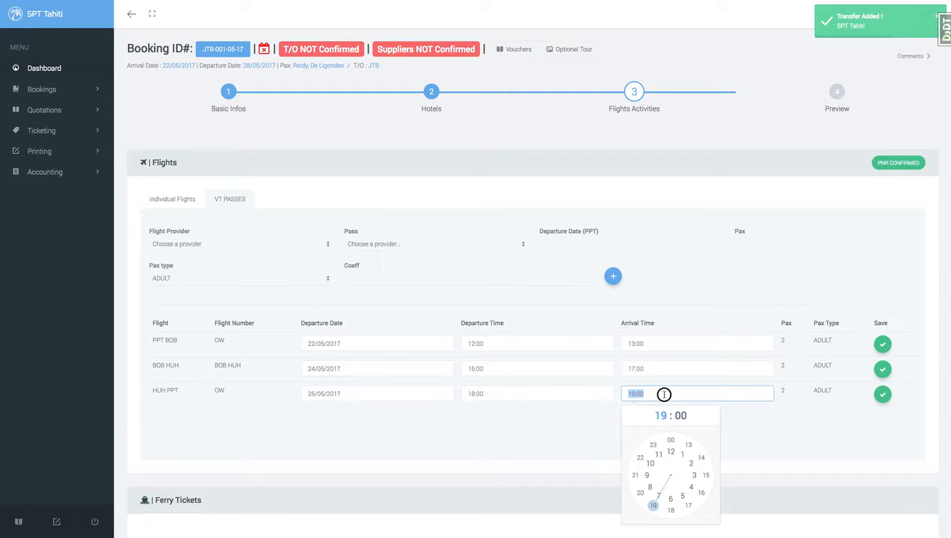
{"action": "left_click", "coordinate": [818, 435]}
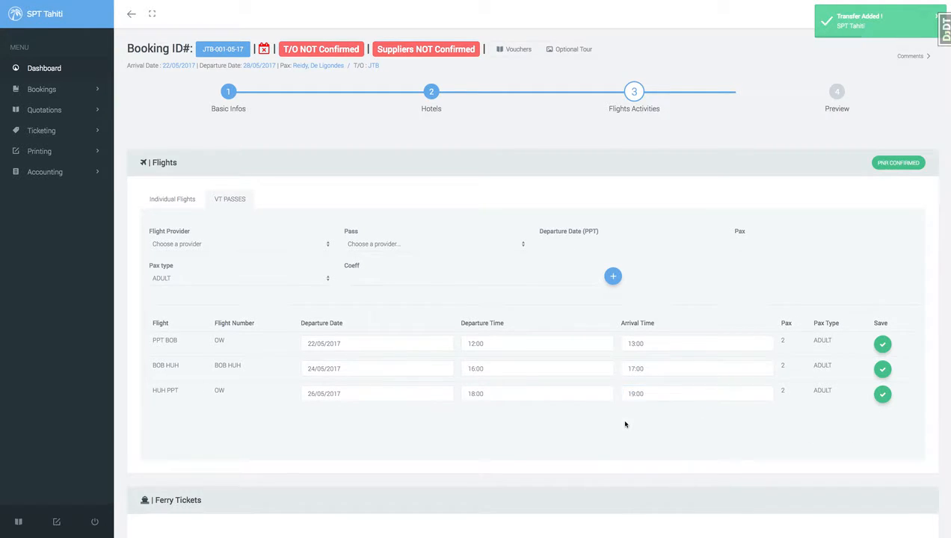
Inspect the added transfer's date, time, pickup and drop-off in the transfers list and the pick-up options.
{"action": "scroll", "coordinate": [622, 422], "scroll_direction": "down", "scroll_amount": 15}
{"action": "scroll", "coordinate": [289, 389], "scroll_direction": "down", "scroll_amount": 1}
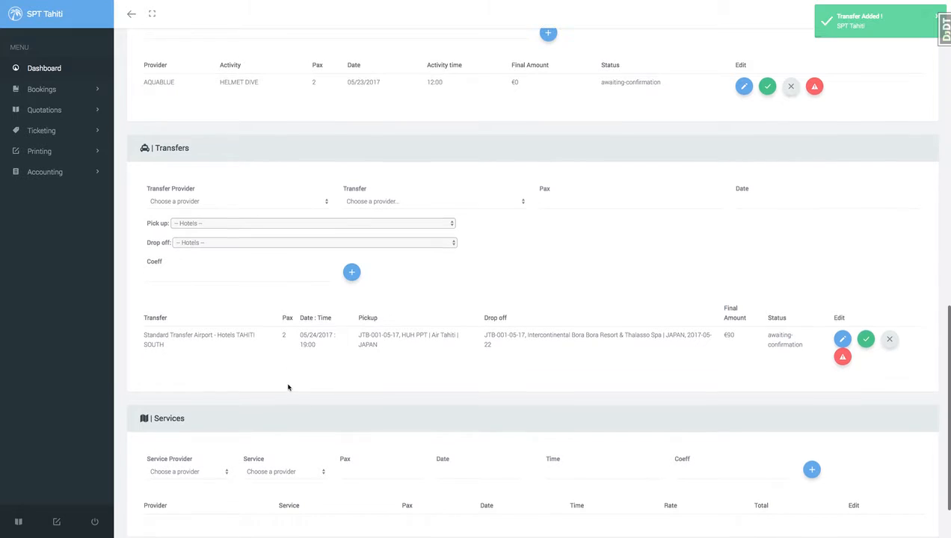
{"action": "left_click_drag", "start_coordinate": [299, 344], "coordinate": [322, 357]}
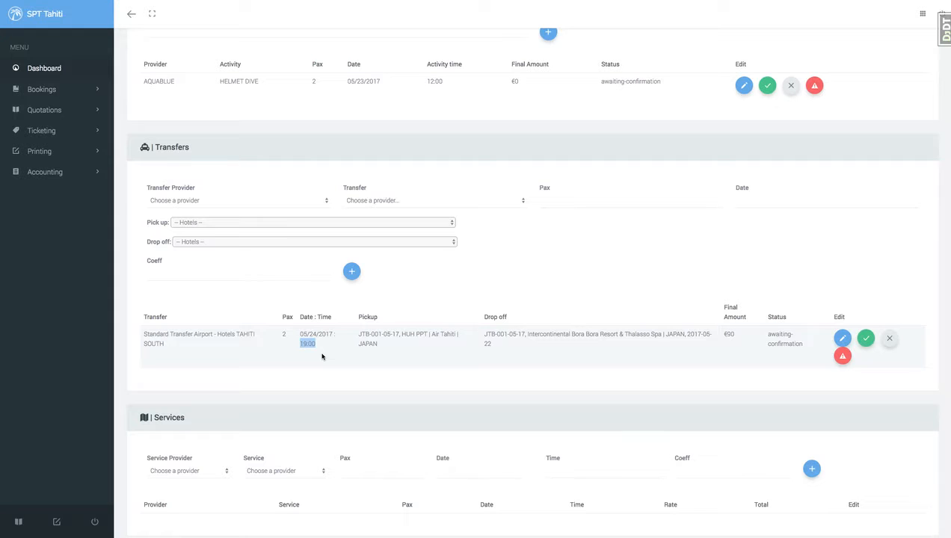
{"action": "left_click_drag", "start_coordinate": [358, 331], "coordinate": [398, 346]}
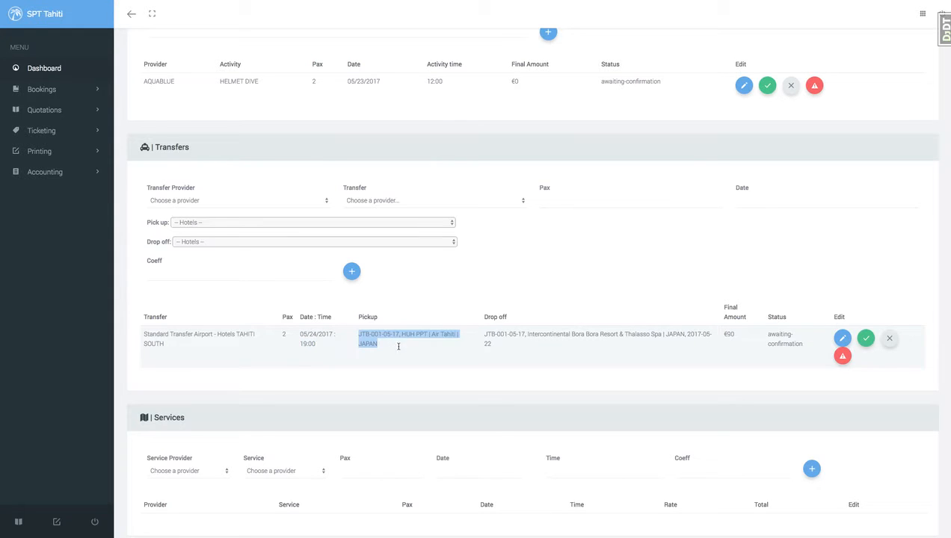
{"action": "left_click_drag", "start_coordinate": [484, 331], "coordinate": [509, 343]}
{"action": "left_click", "coordinate": [515, 346]}
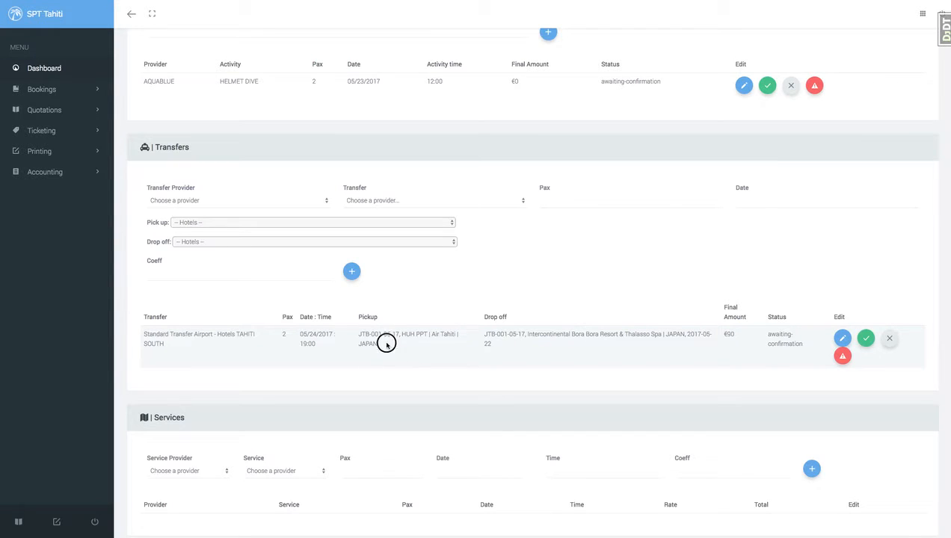
{"action": "left_click_drag", "start_coordinate": [385, 344], "coordinate": [357, 331]}
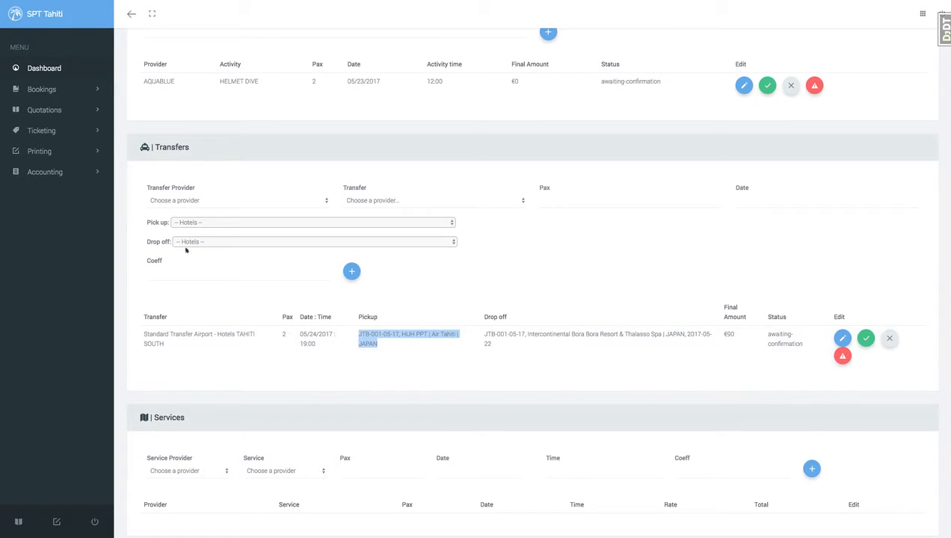
{"action": "left_click", "coordinate": [190, 223]}
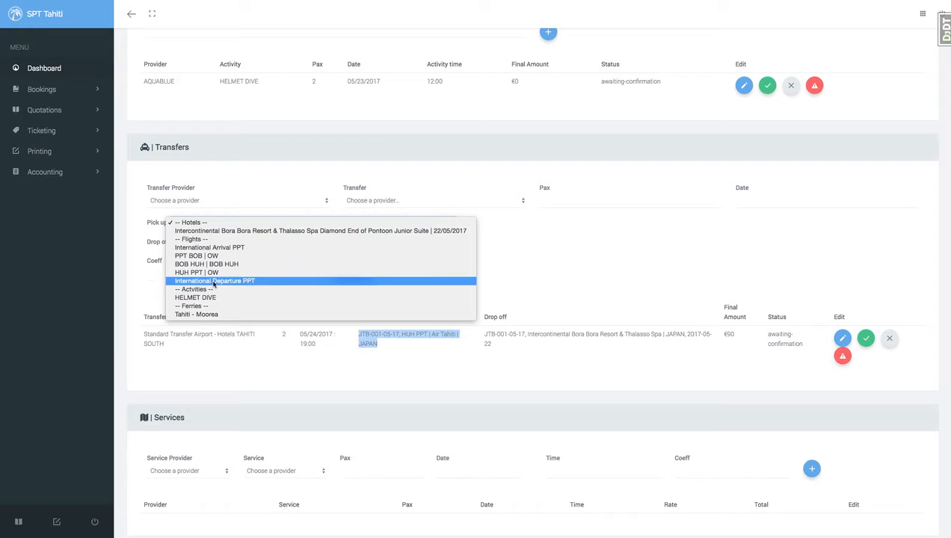
{"action": "left_click", "coordinate": [574, 281]}
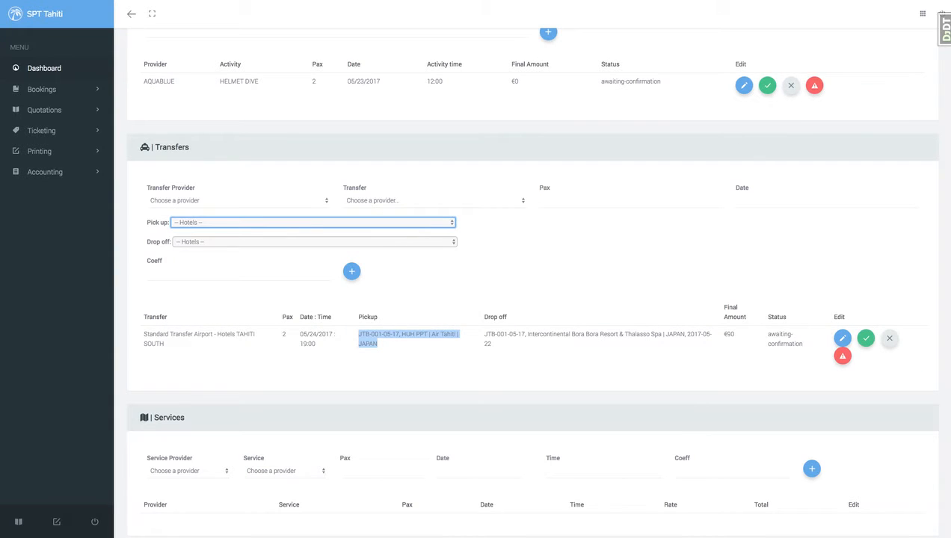
Switch to the Cloud9 editor and examine the transferPickupCalculate function in functions.py.
{"action": "left_click", "coordinate": [263, 1]}
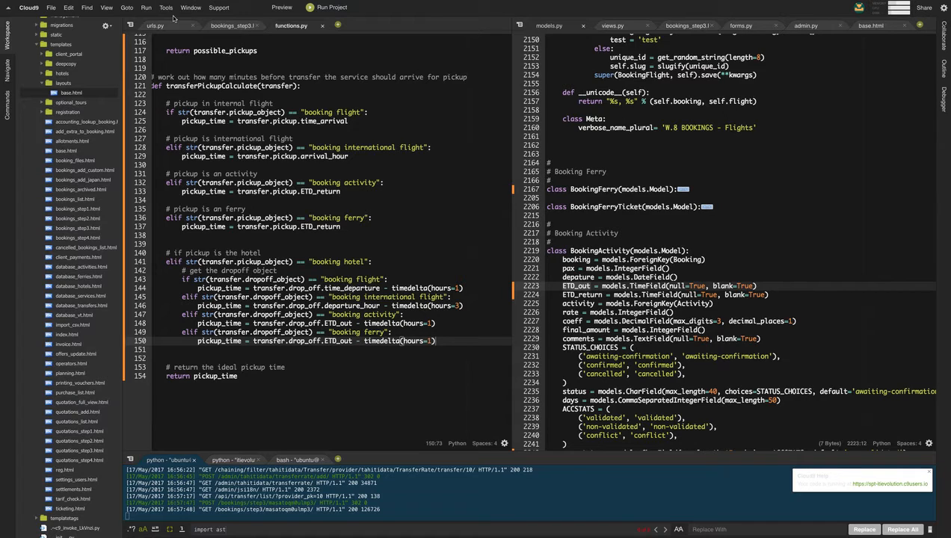
{"action": "double_click", "coordinate": [207, 89]}
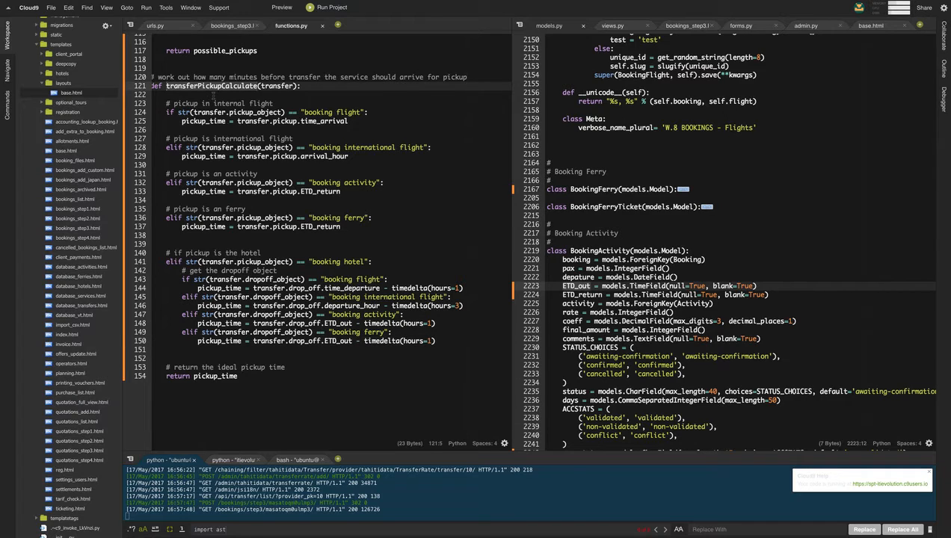
{"action": "scroll", "coordinate": [239, 98], "scroll_direction": "left", "scroll_amount": 1}
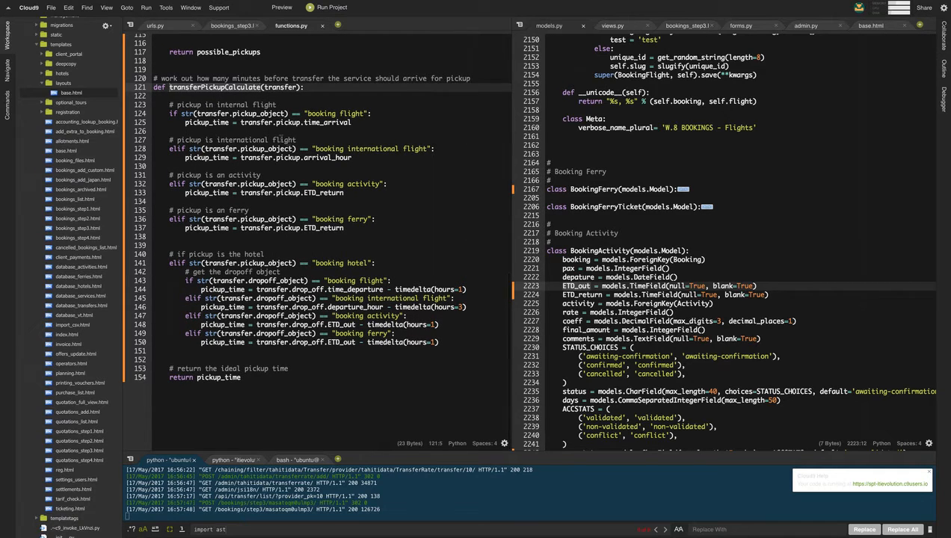
{"action": "scroll", "coordinate": [281, 138], "scroll_direction": "down", "scroll_amount": 1}
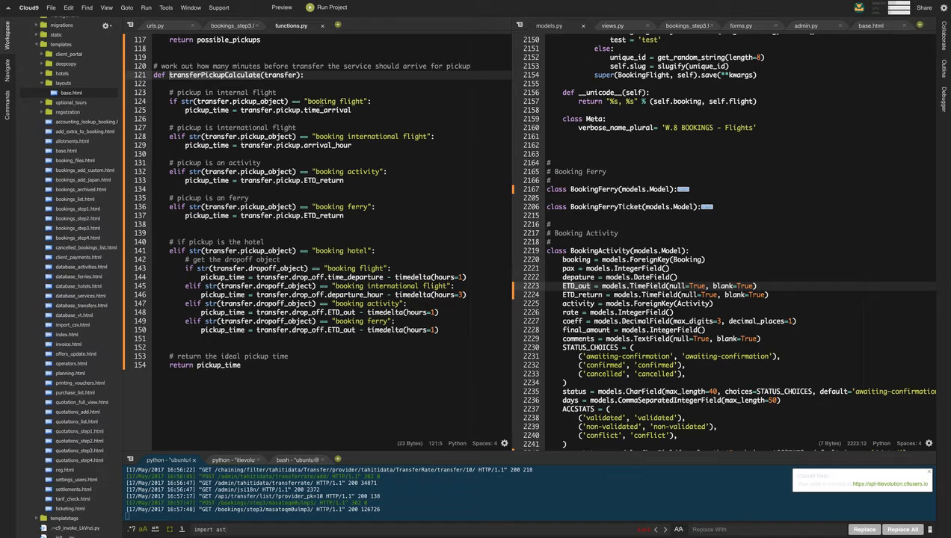
{"action": "left_click", "coordinate": [350, 102]}
{"action": "double_click", "coordinate": [189, 94]}
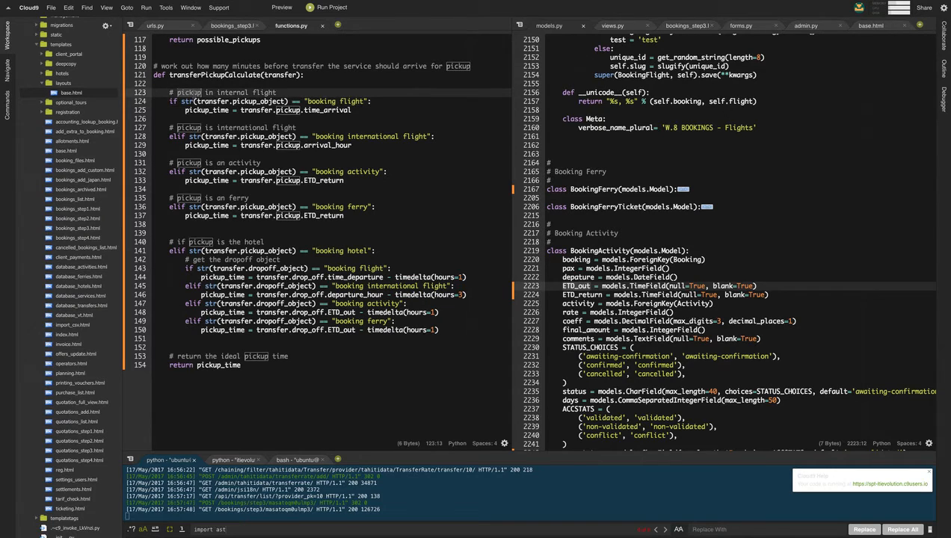
{"action": "left_click", "coordinate": [312, 99]}
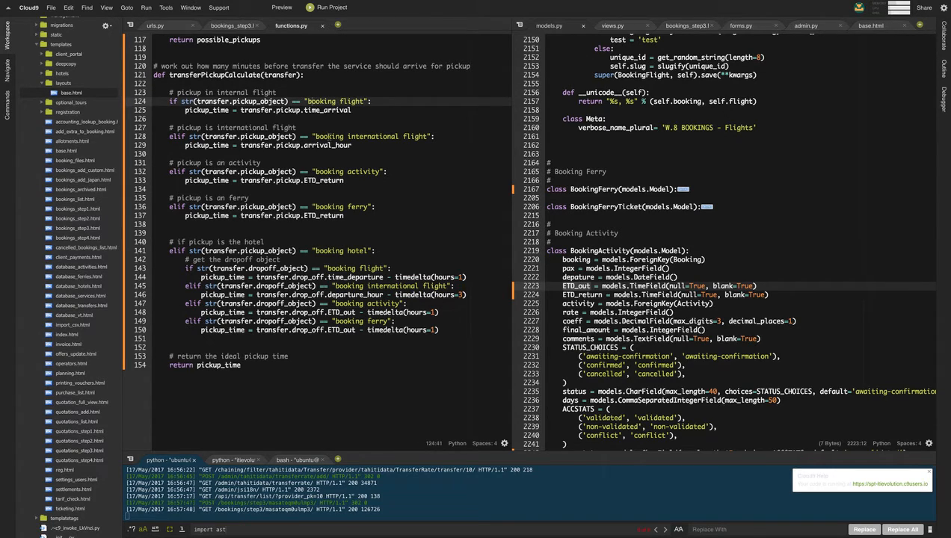
{"action": "double_click", "coordinate": [364, 137]}
{"action": "double_click", "coordinate": [369, 172]}
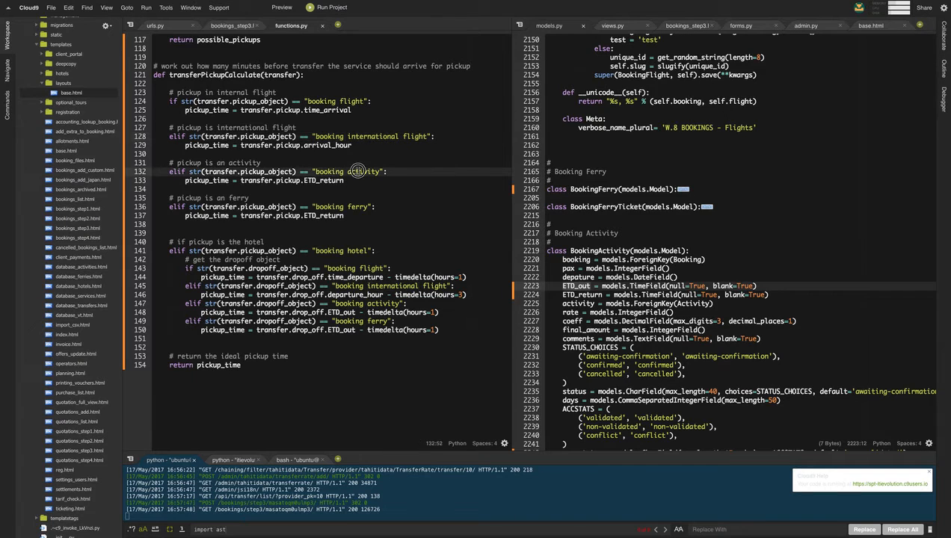
{"action": "double_click", "coordinate": [357, 207]}
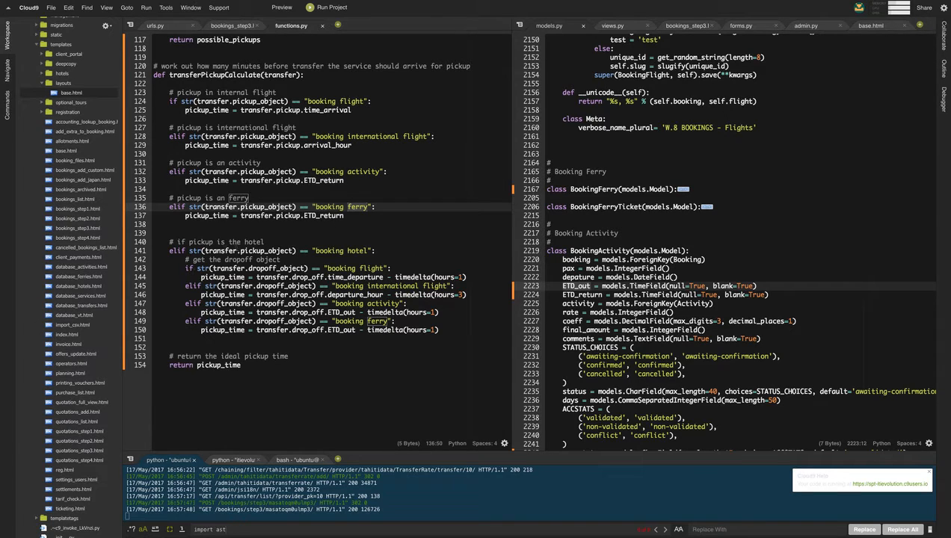
{"action": "double_click", "coordinate": [333, 250]}
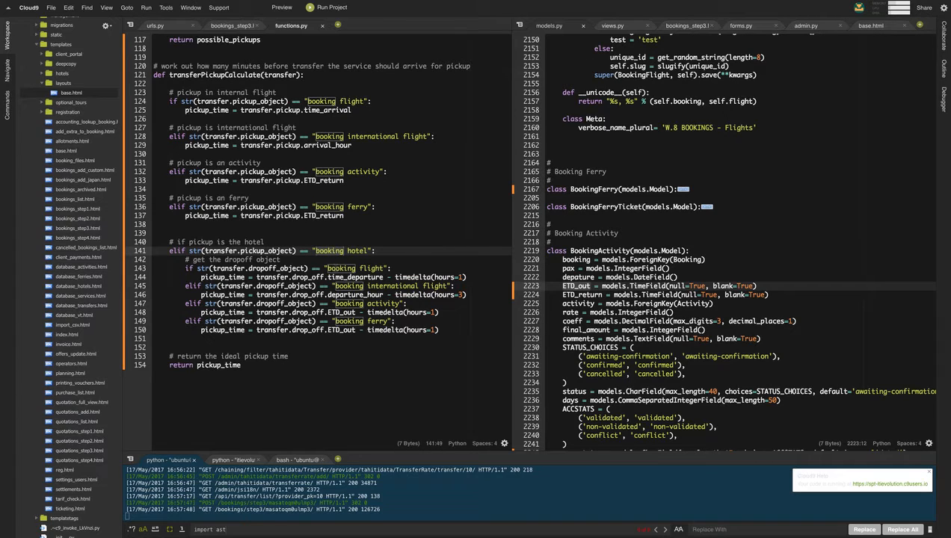
{"action": "double_click", "coordinate": [351, 251]}
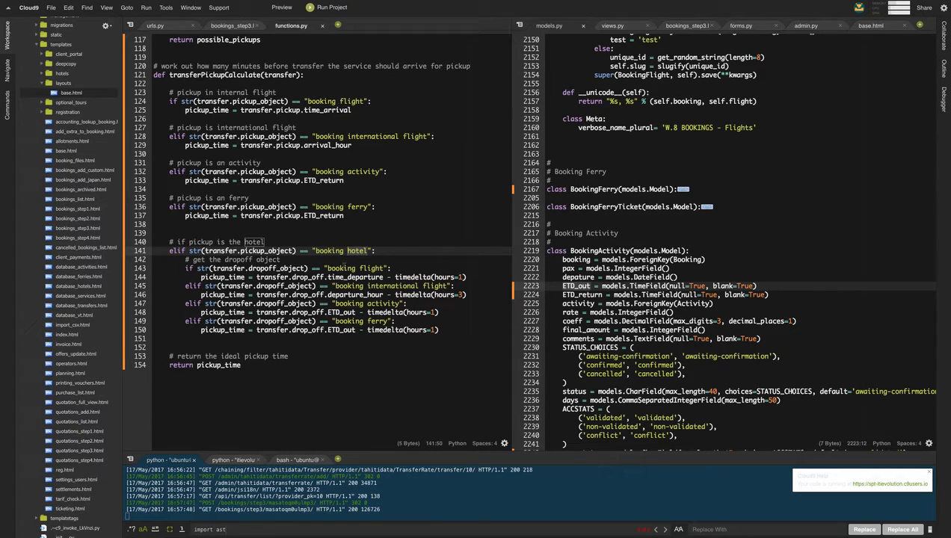
{"action": "left_click", "coordinate": [340, 268]}
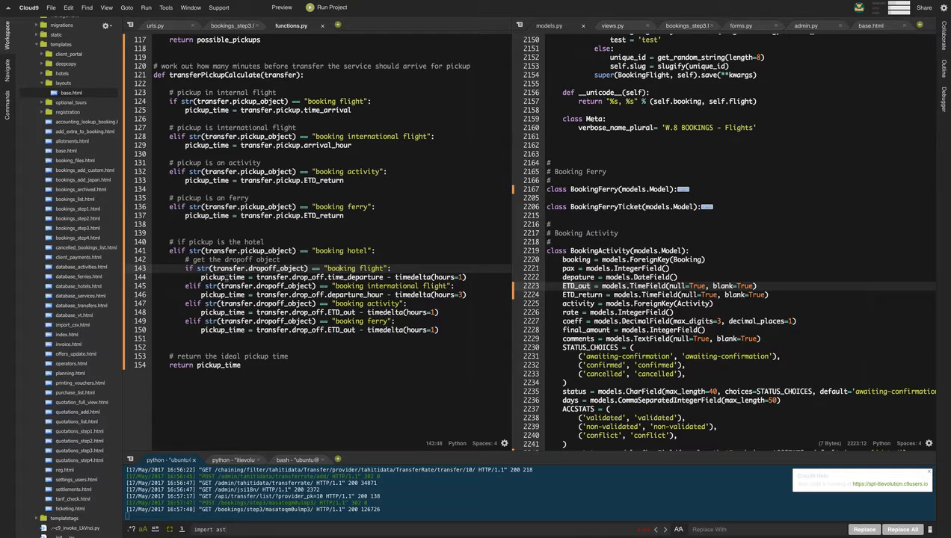
{"action": "double_click", "coordinate": [385, 287]}
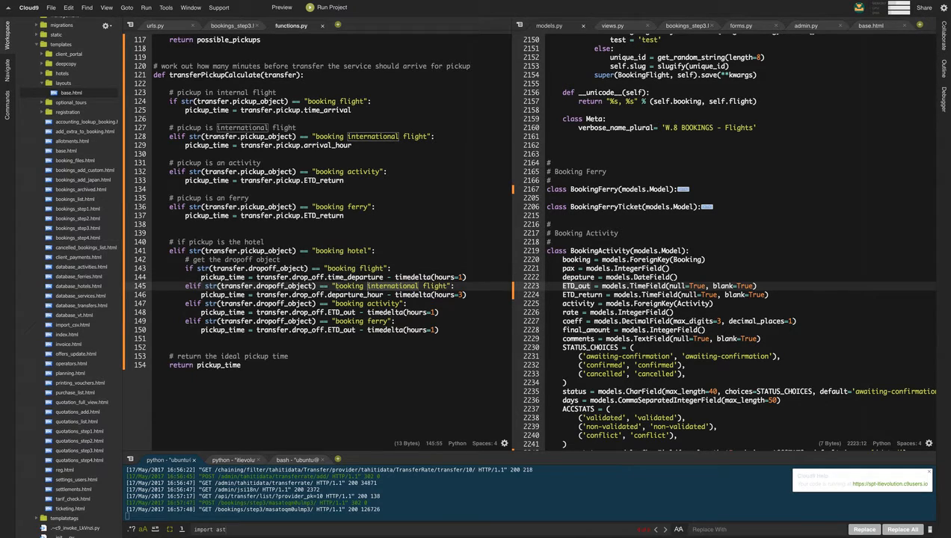
{"action": "double_click", "coordinate": [348, 286]}
{"action": "double_click", "coordinate": [377, 286]}
{"action": "left_click", "coordinate": [417, 295]}
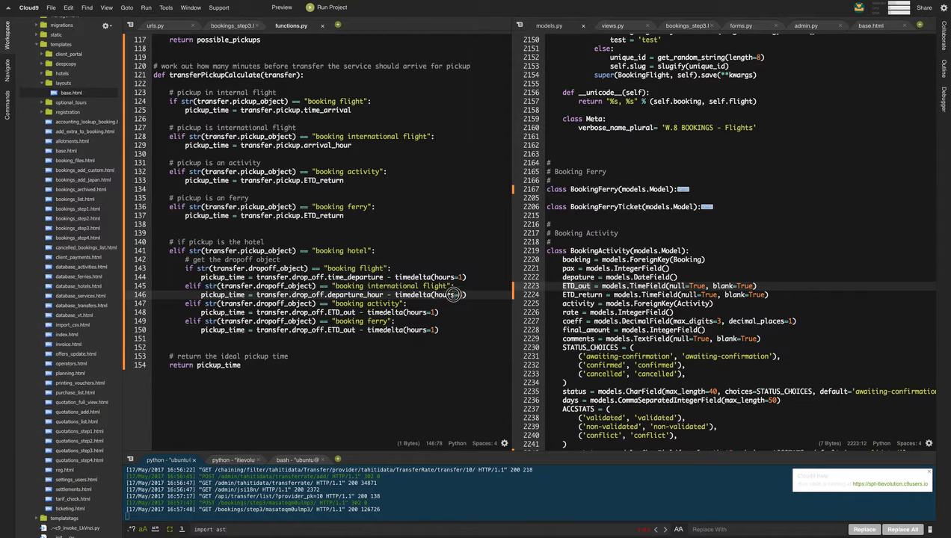
{"action": "left_click_drag", "start_coordinate": [462, 294], "coordinate": [386, 294]}
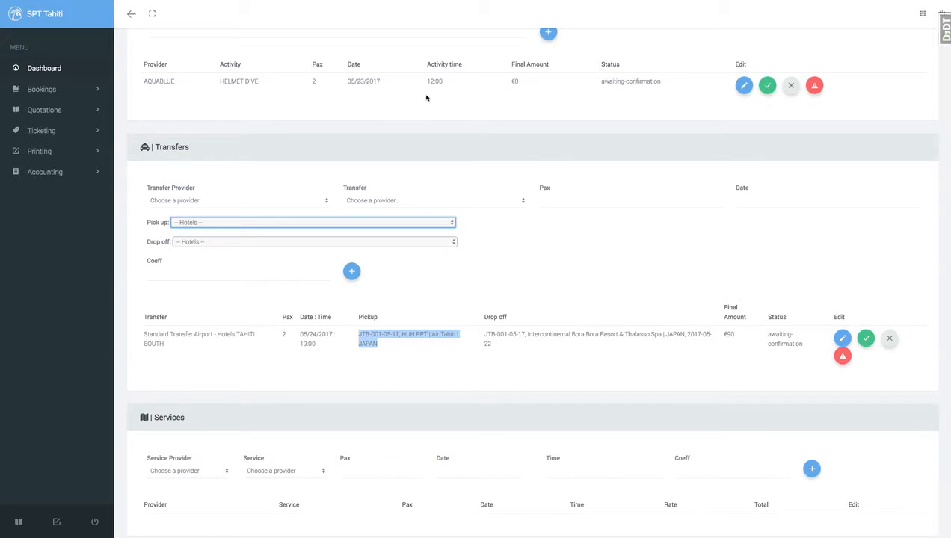
Open the added transfer's edit dialog to review its rate, markup and times, then close it.
{"action": "left_click", "coordinate": [496, 348]}
{"action": "left_click", "coordinate": [841, 338]}
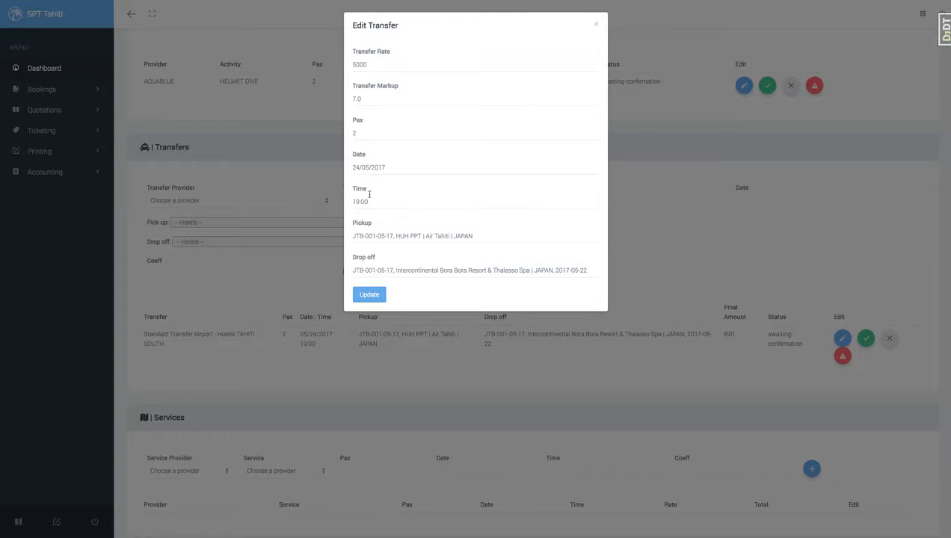
{"action": "left_click", "coordinate": [742, 259]}
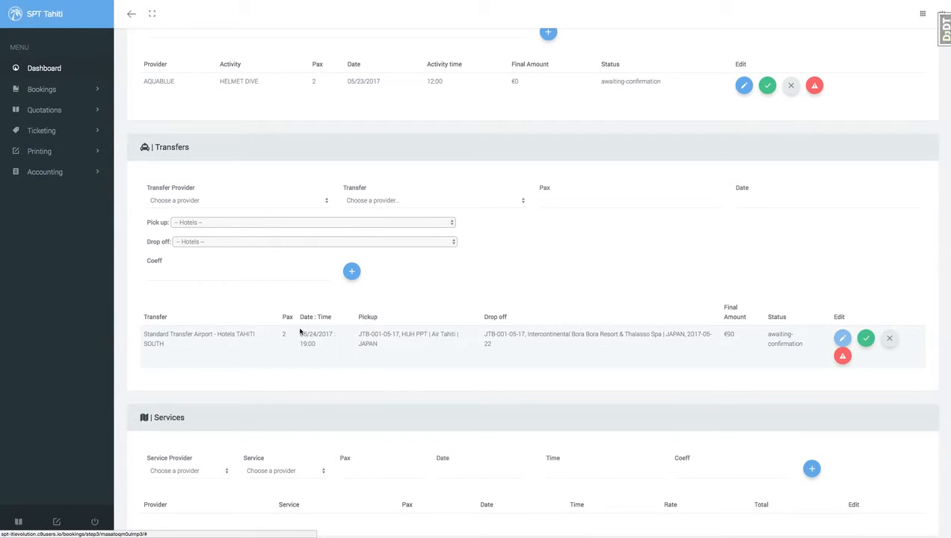